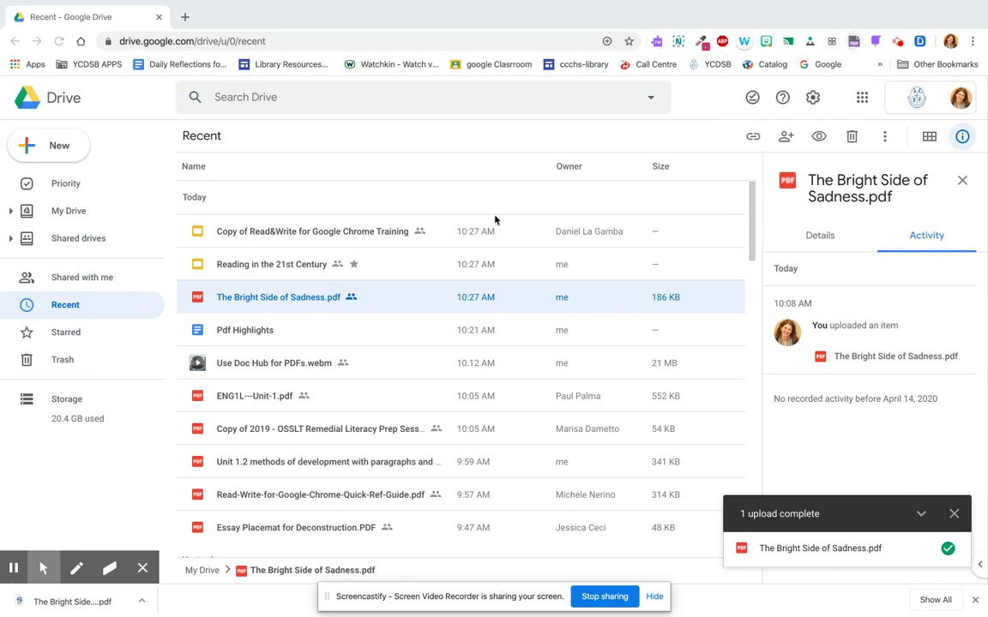
# Bring up the options menu for The Bright Side of Sadness.pdf in the Recent list.
pyautogui.rightClick(310, 299)
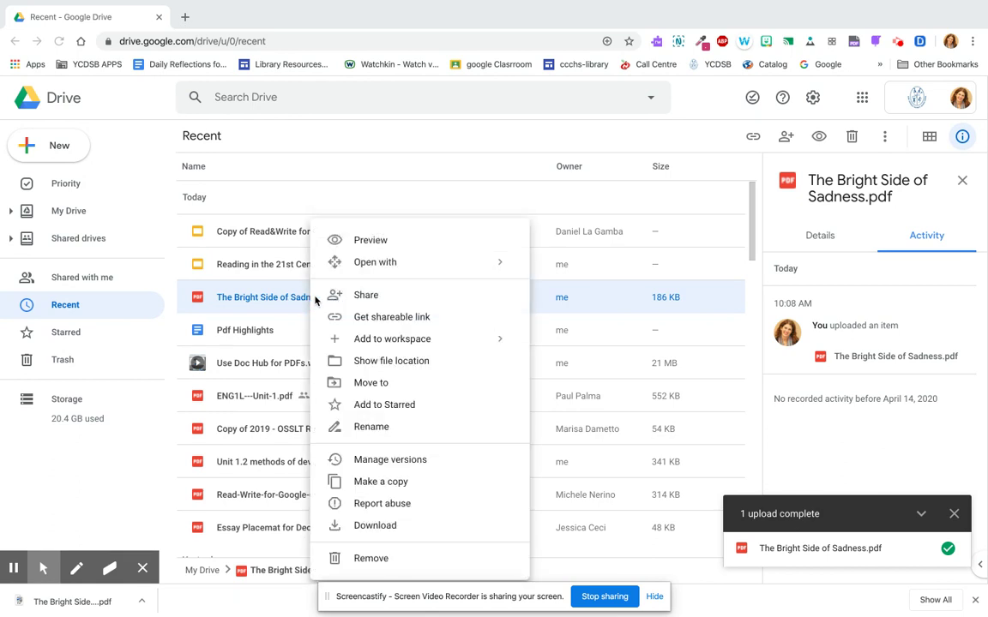
# Open the PDF with Read&Write for Google Chrome from the Open with menu.
pyautogui.click(502, 262)
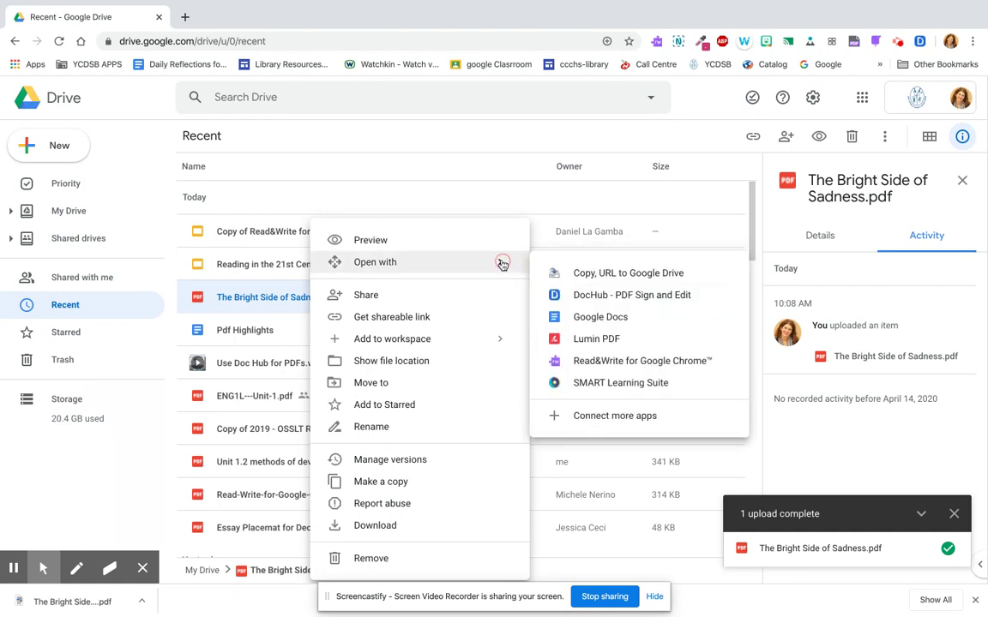
pyautogui.click(583, 363)
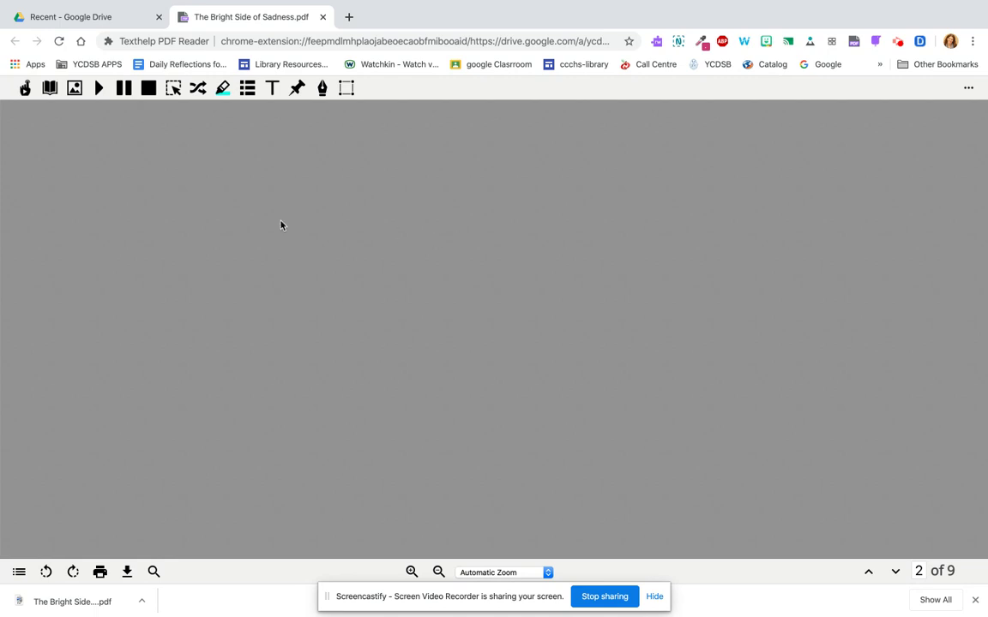
# Preview the PDF in Drive, reopen it in Read&Write, and close the old blank tab.
pyautogui.scroll(-2, 362, 242)
pyautogui.click(92, 17)
pyautogui.click(249, 298)
pyautogui.doubleClick(249, 298)
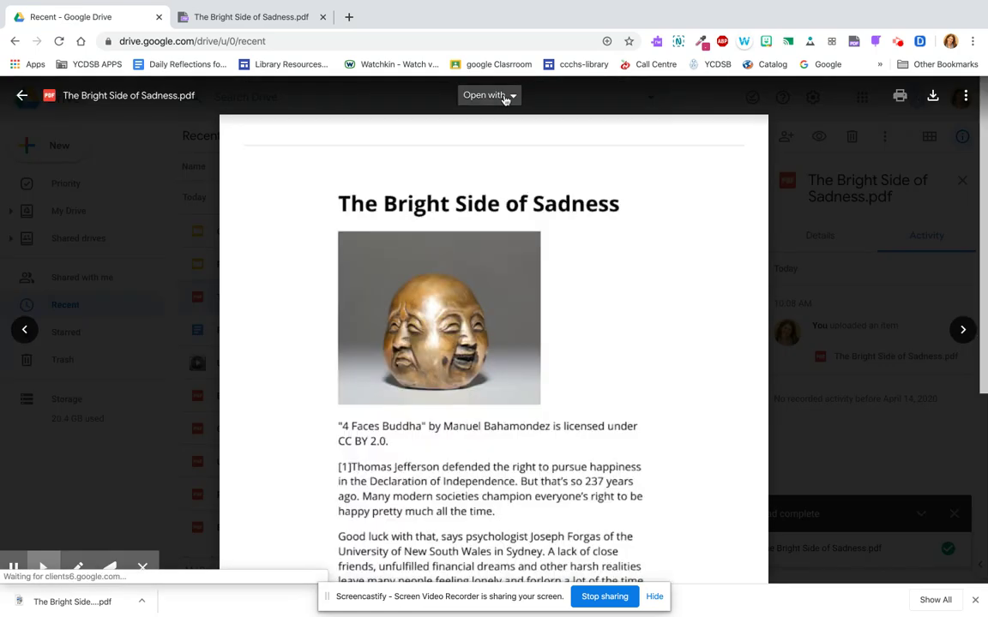
pyautogui.click(505, 101)
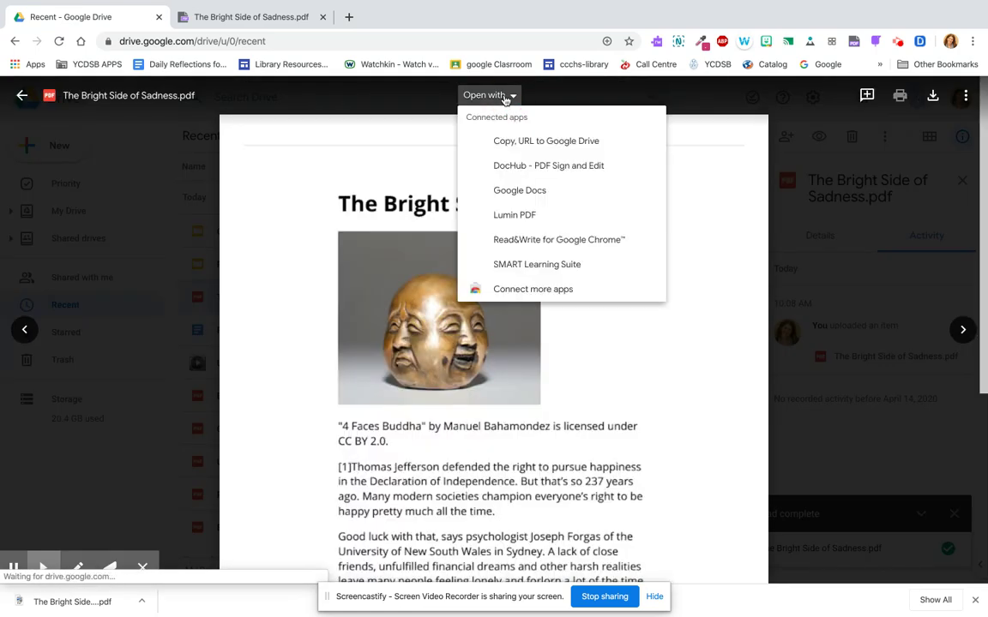
pyautogui.click(521, 245)
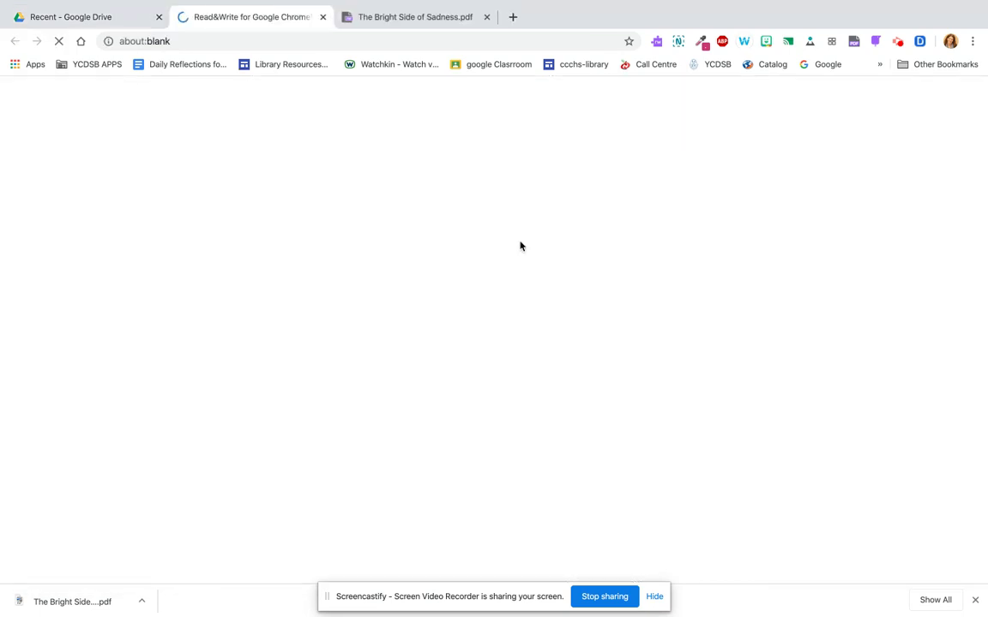
pyautogui.click(486, 18)
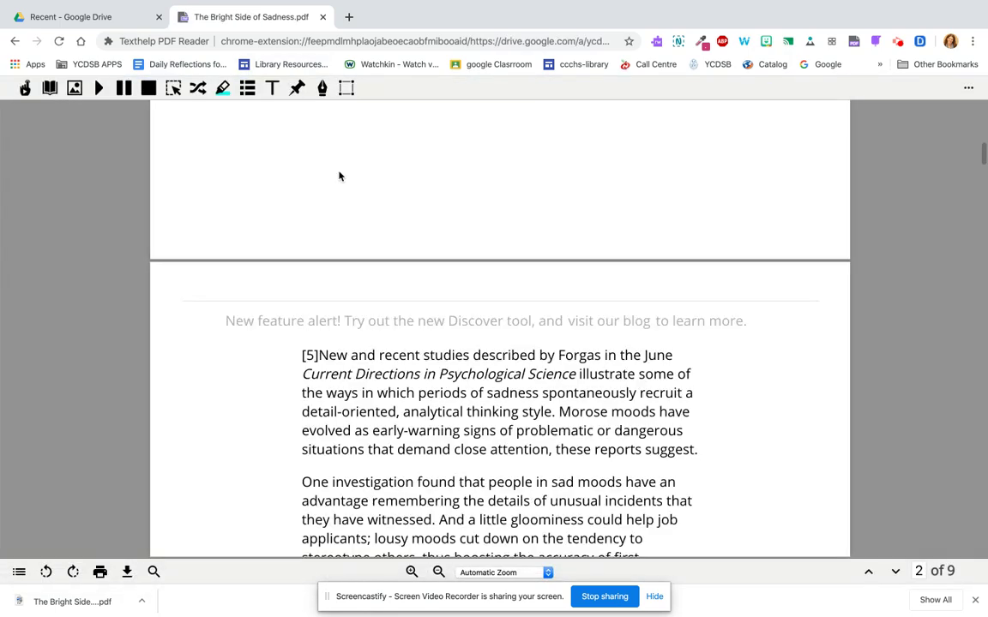
# Highlight the Jefferson passage through 'years ago.' in pink.
pyautogui.scroll(2, 396, 273)
pyautogui.scroll(6, 394, 281)
pyautogui.scroll(-2, 394, 282)
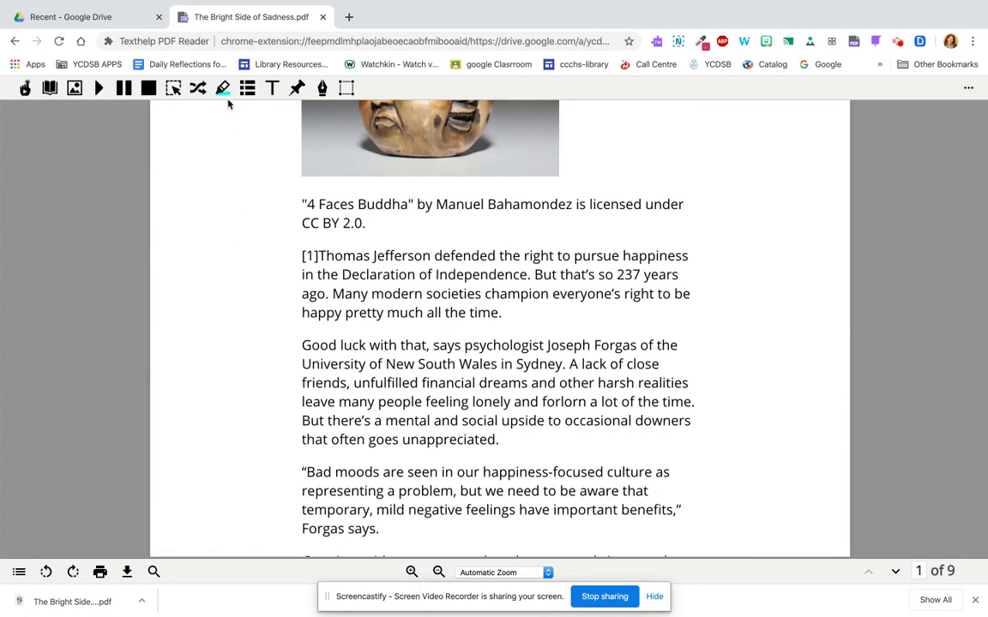
pyautogui.click(223, 89)
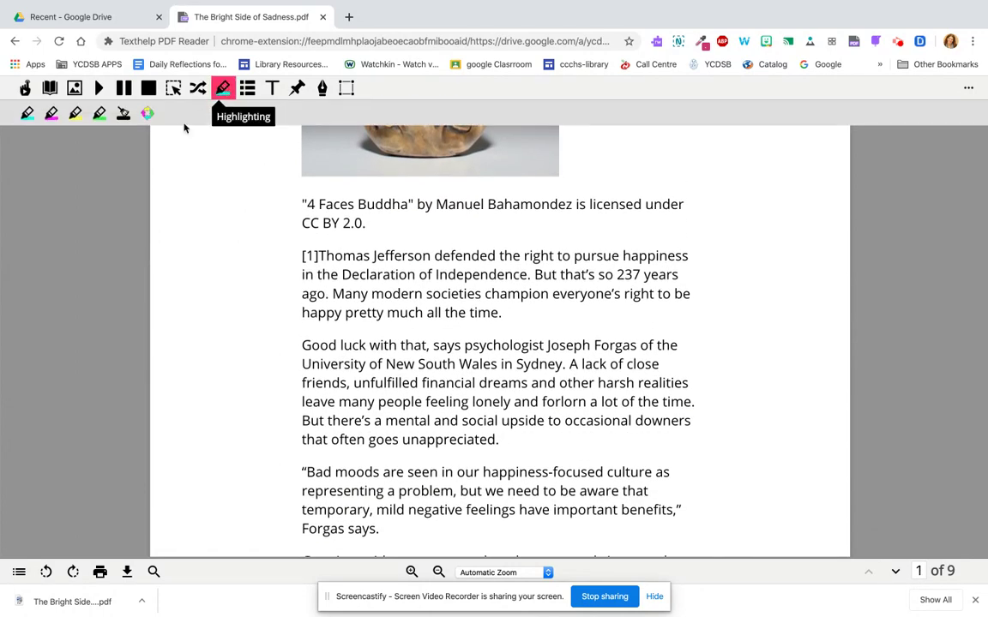
pyautogui.moveTo(301, 257)
pyautogui.mouseDown()
pyautogui.moveTo(363, 291)
pyautogui.moveTo(331, 294)
pyautogui.mouseUp()
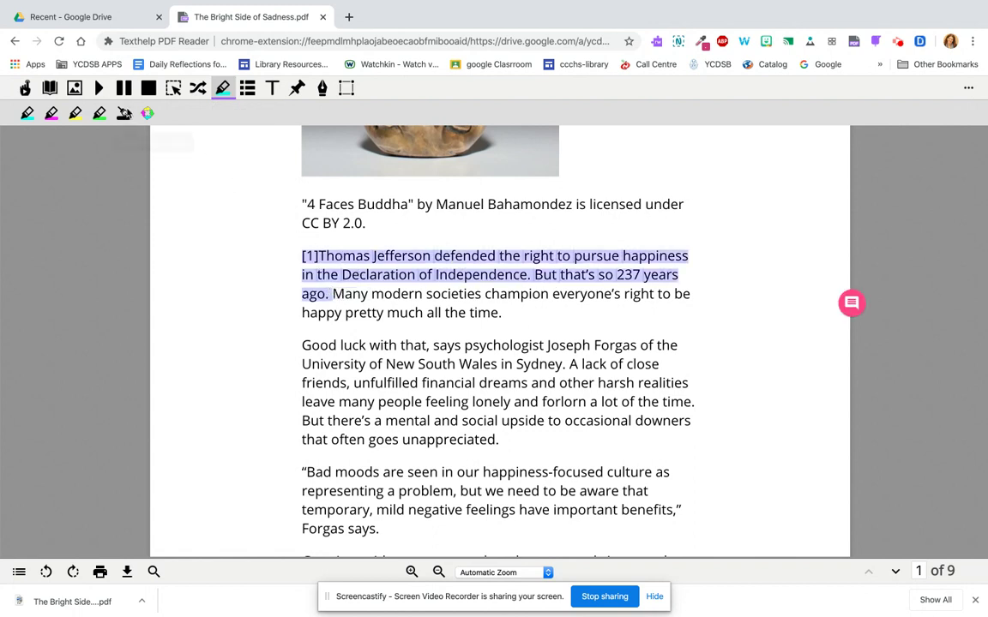
pyautogui.click(50, 118)
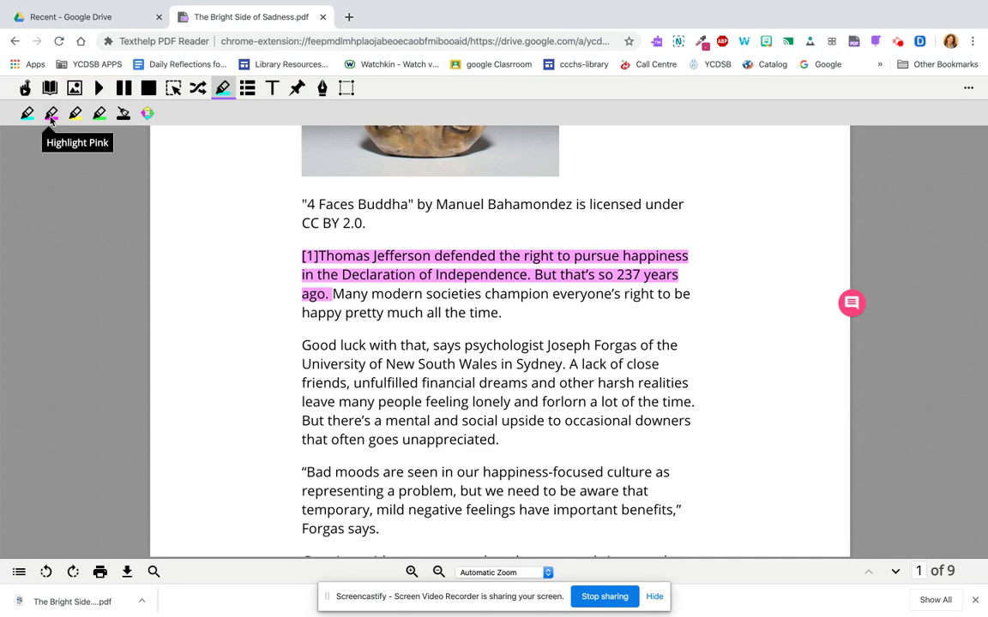
# Highlight the 'Bad moods' quote in blue.
pyautogui.scroll(-5, 357, 337)
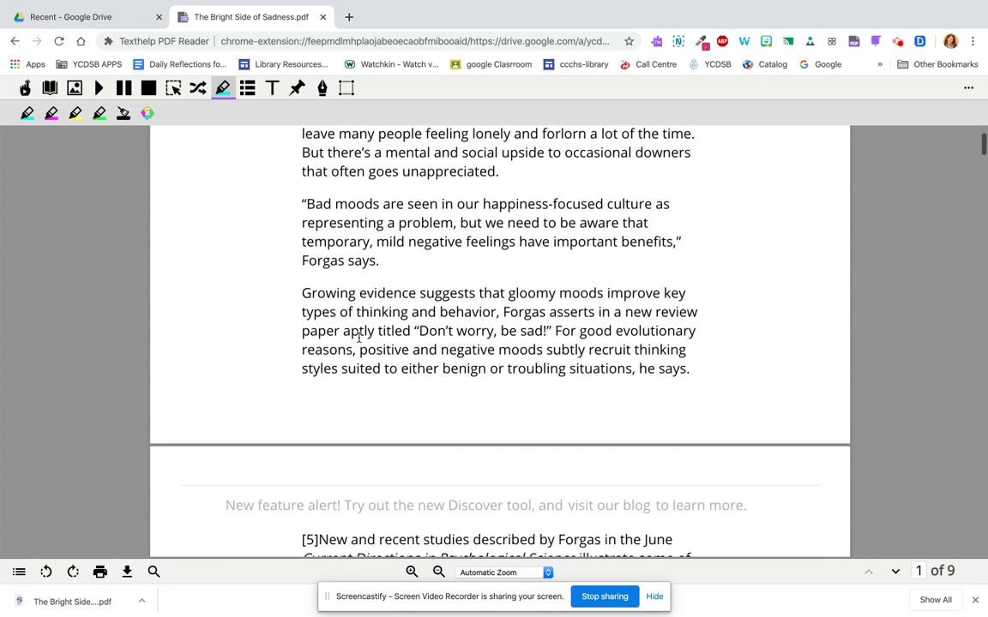
pyautogui.moveTo(303, 204); pyautogui.dragTo(686, 244)
pyautogui.click(27, 113)
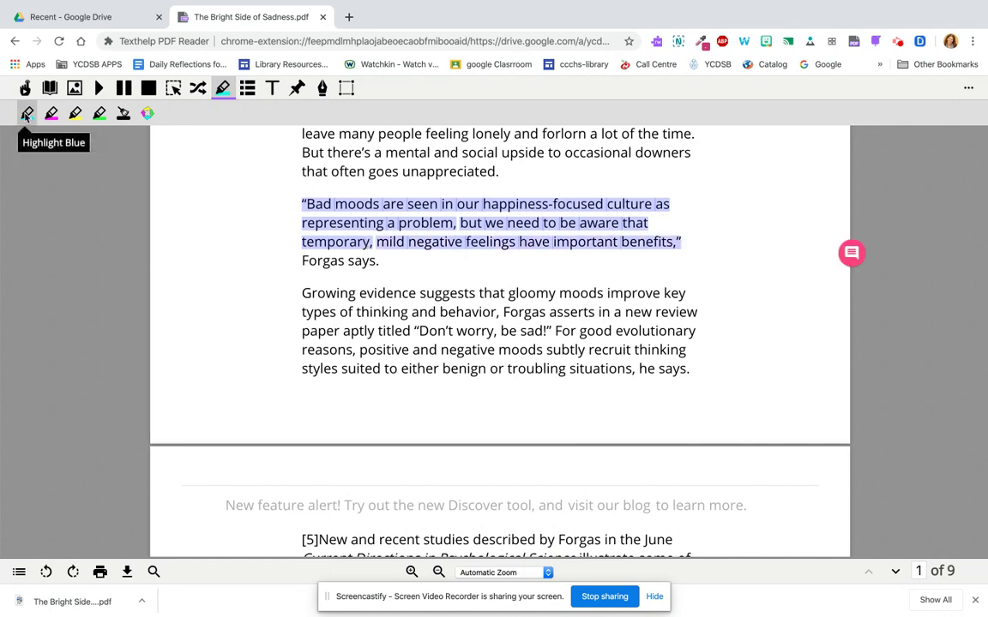
# Highlight the good-moods sentence in blue, then clear that highlight again.
pyautogui.scroll(-6, 388, 268)
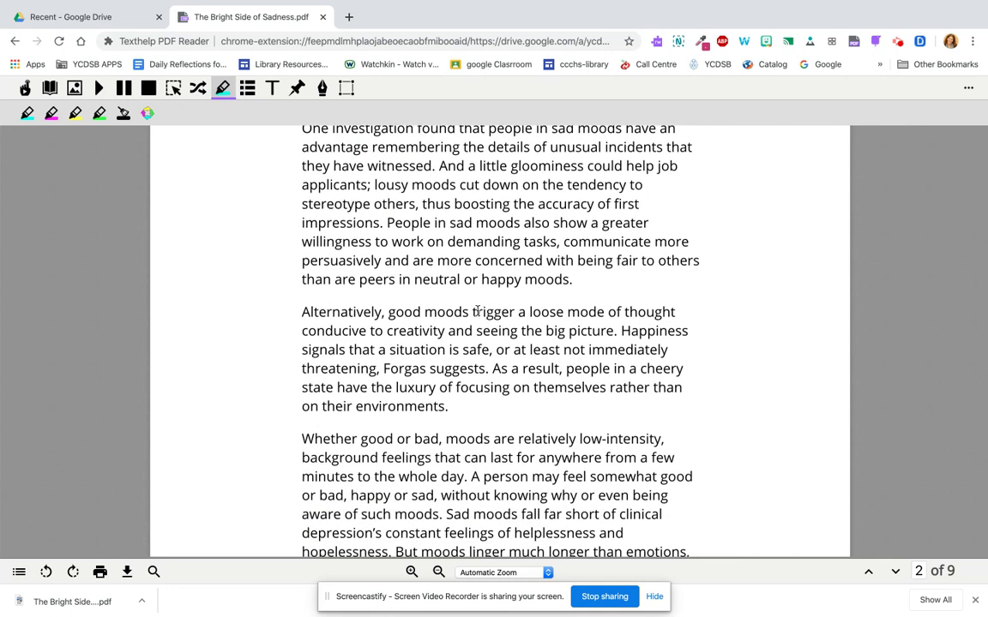
pyautogui.moveTo(472, 311); pyautogui.dragTo(593, 332)
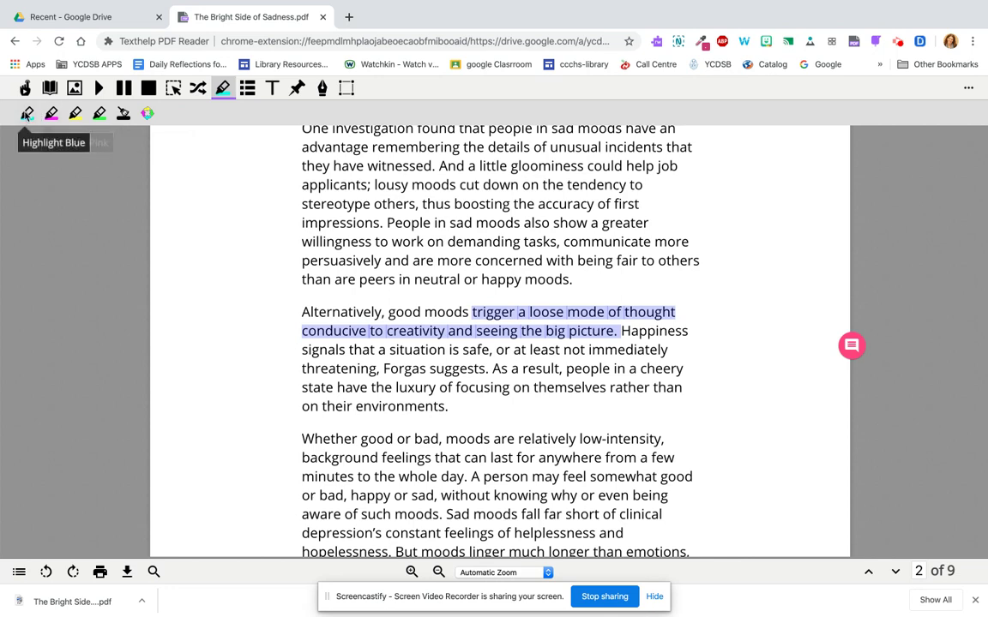
pyautogui.click(26, 115)
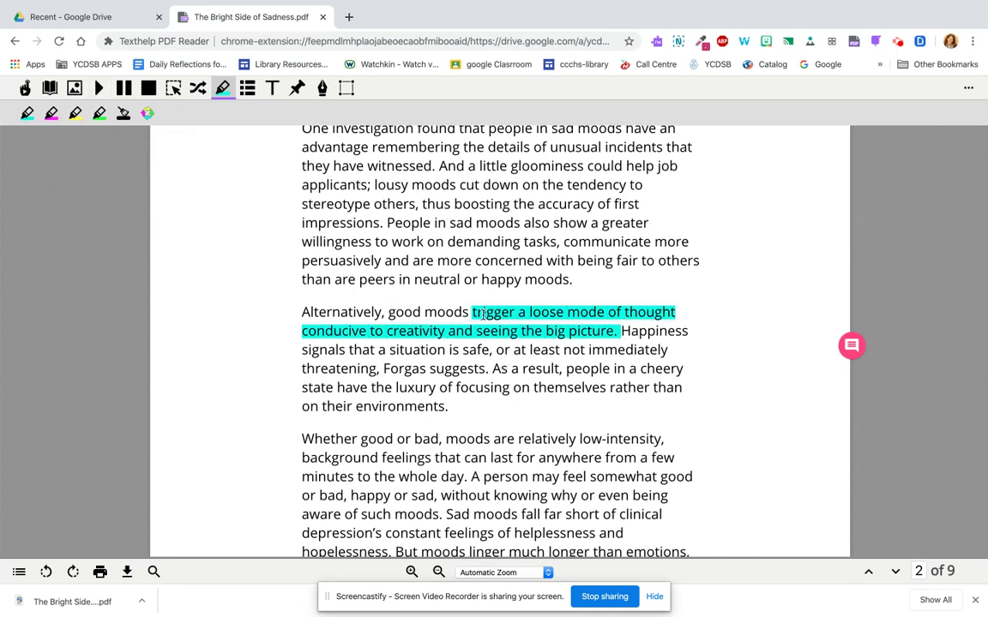
pyautogui.moveTo(471, 313); pyautogui.dragTo(579, 324)
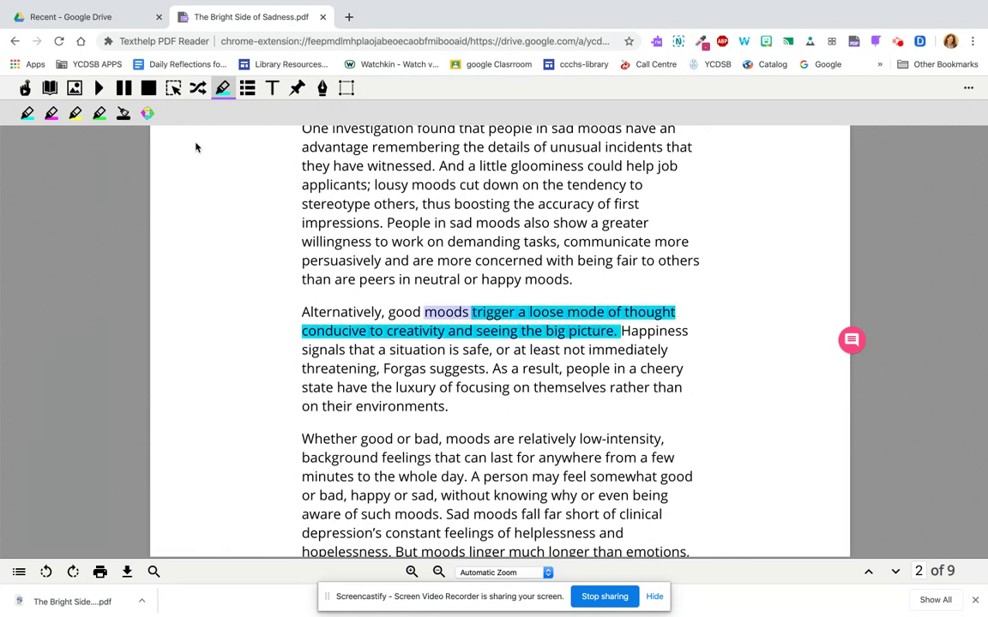
pyautogui.click(124, 115)
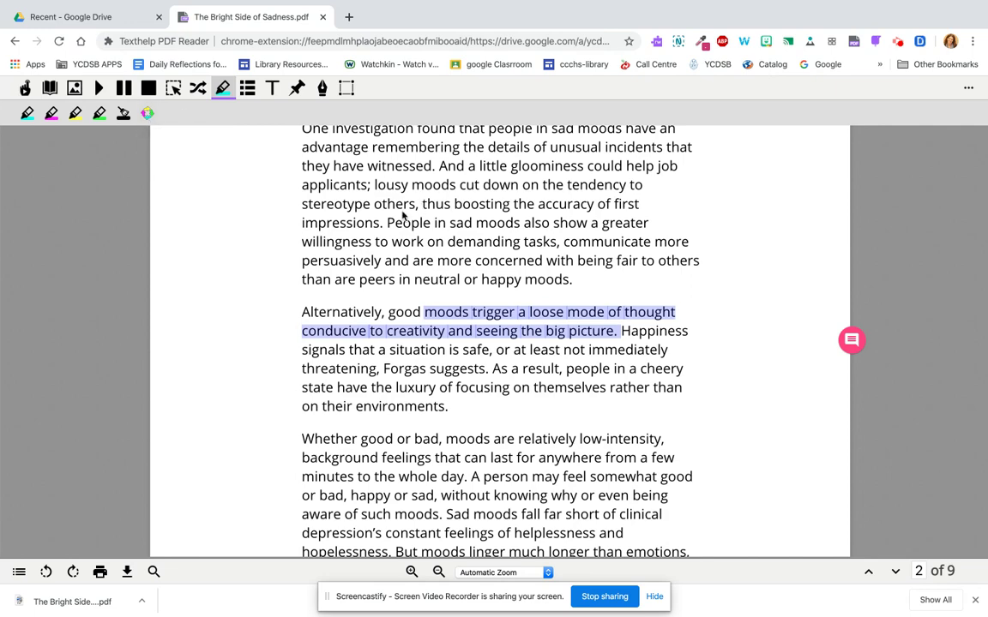
pyautogui.scroll(10, 364, 216)
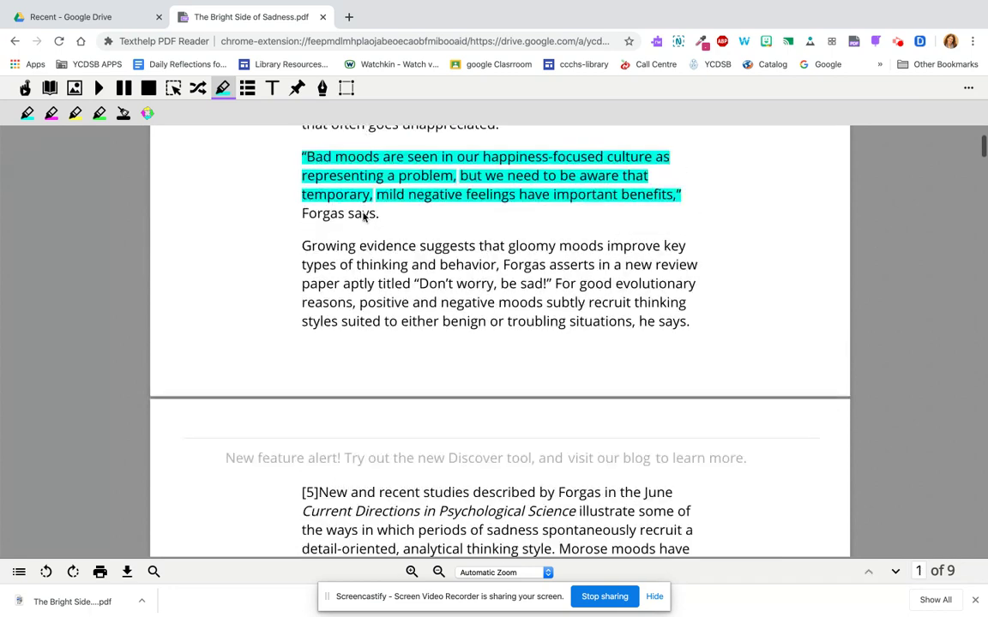
pyautogui.scroll(2, 363, 217)
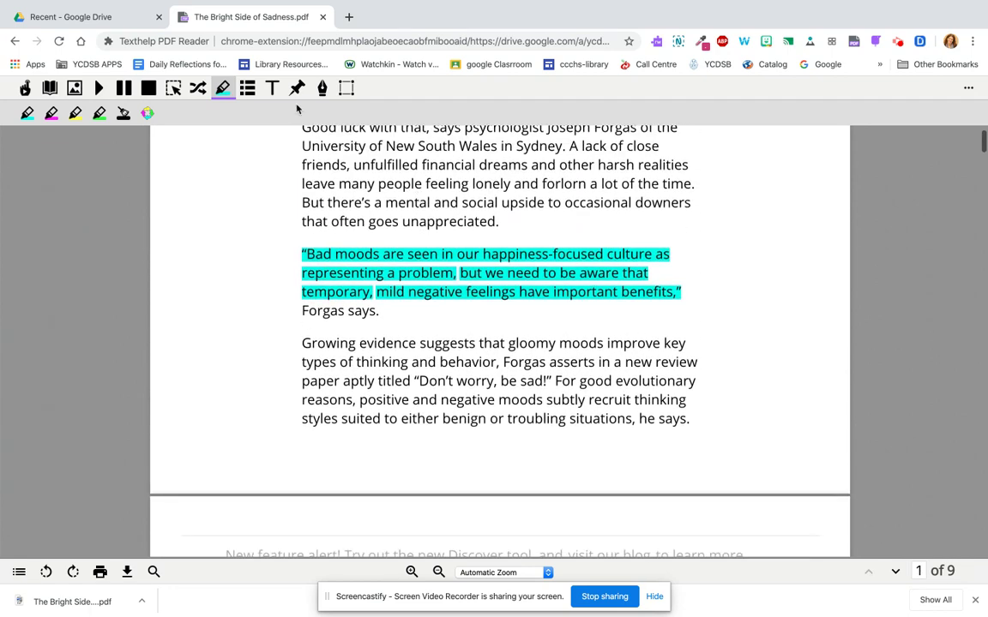
pyautogui.click(270, 88)
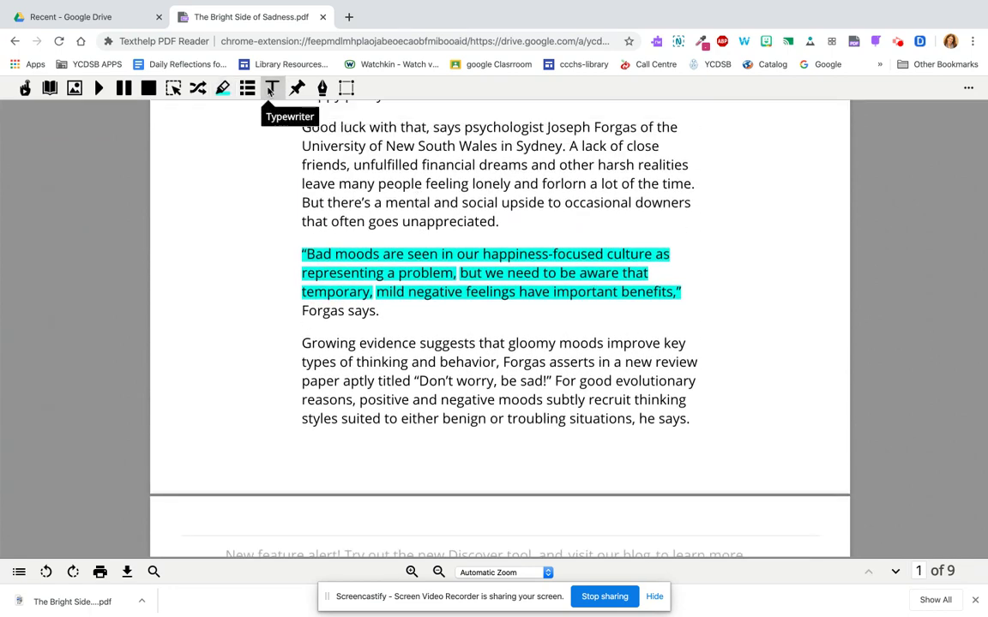
# Add a text box reading 'Take a note.' with 'Fill out answers' on a second line.
pyautogui.click(190, 131)
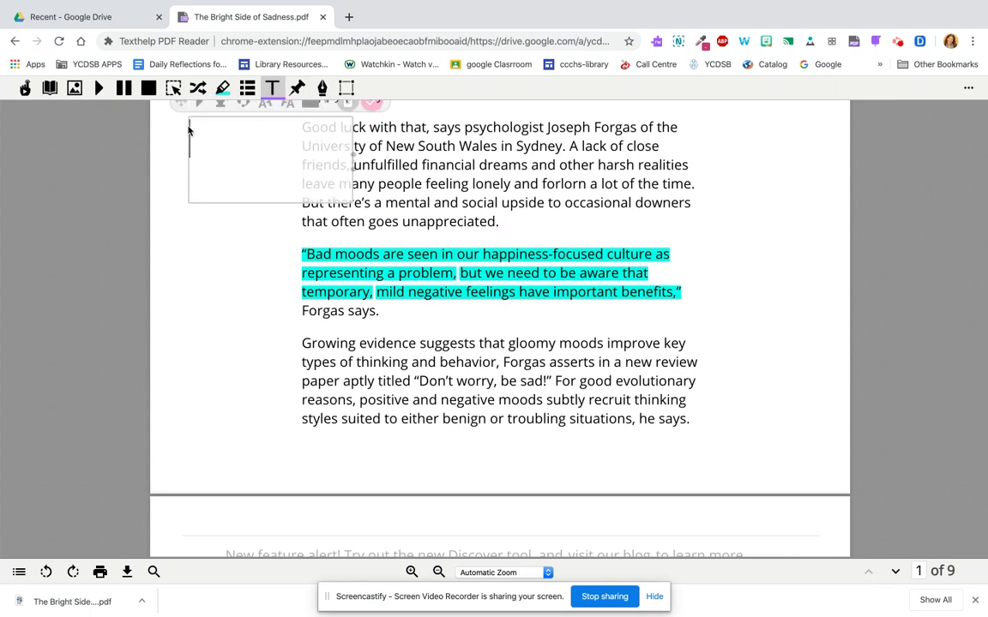
pyautogui.write('Take a note')
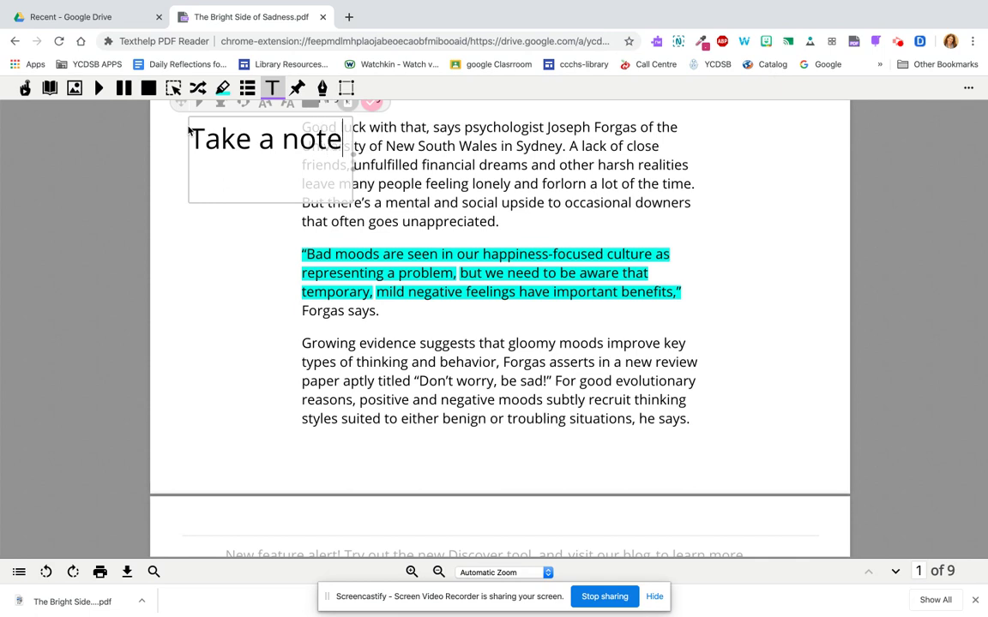
pyautogui.scroll(3, 189, 130)
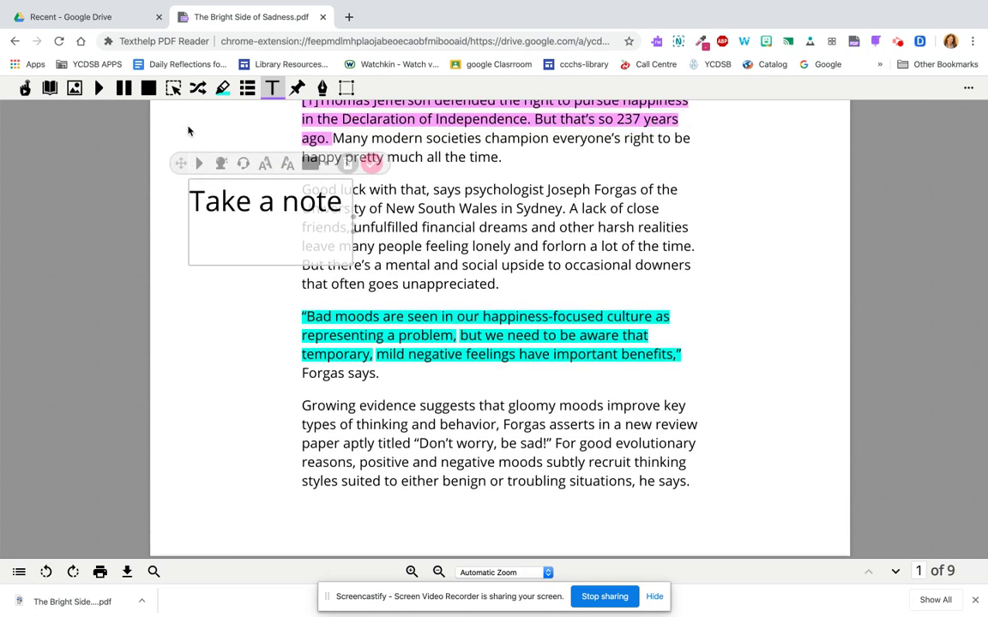
pyautogui.press('BackSpace')
pyautogui.write('e.')
pyautogui.press('Return')
pyautogui.write('Fill out')
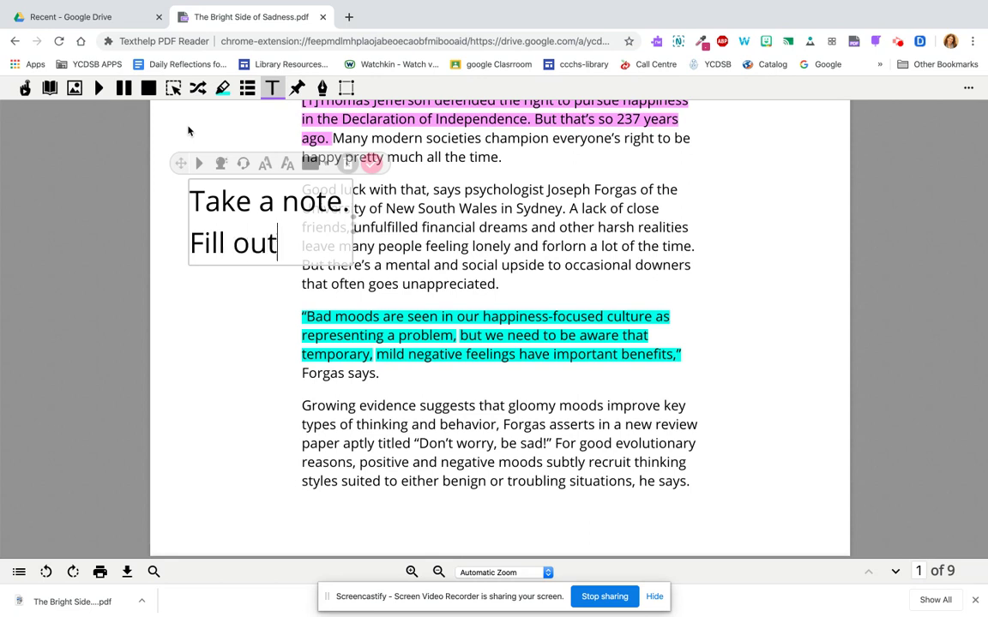
pyautogui.write(' answers')
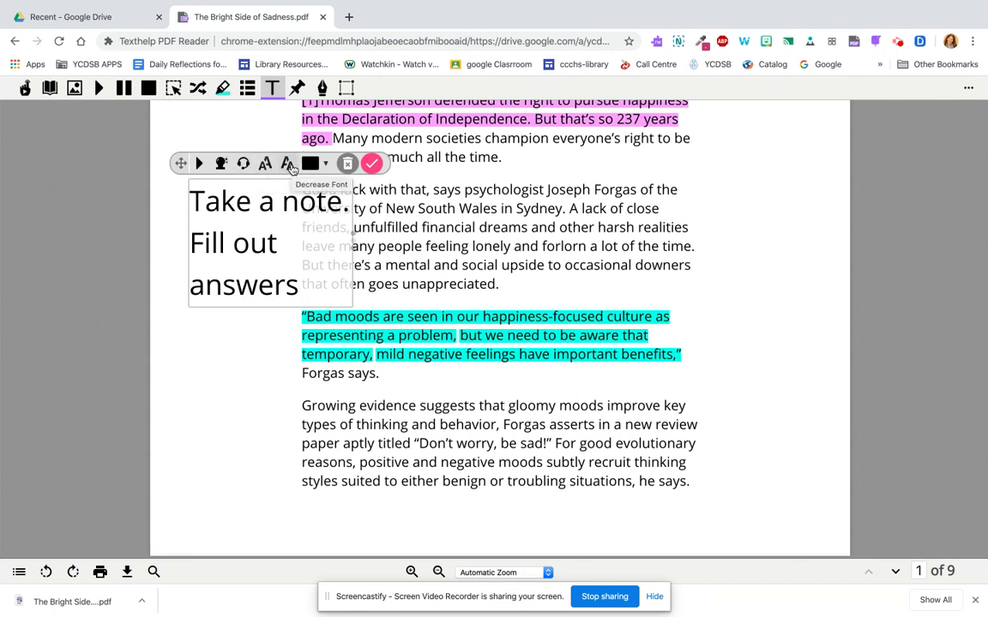
# Shrink the note's font twice and place it in the right margin beside the Forgas paragraph.
pyautogui.click(289, 166)
pyautogui.click(289, 166)
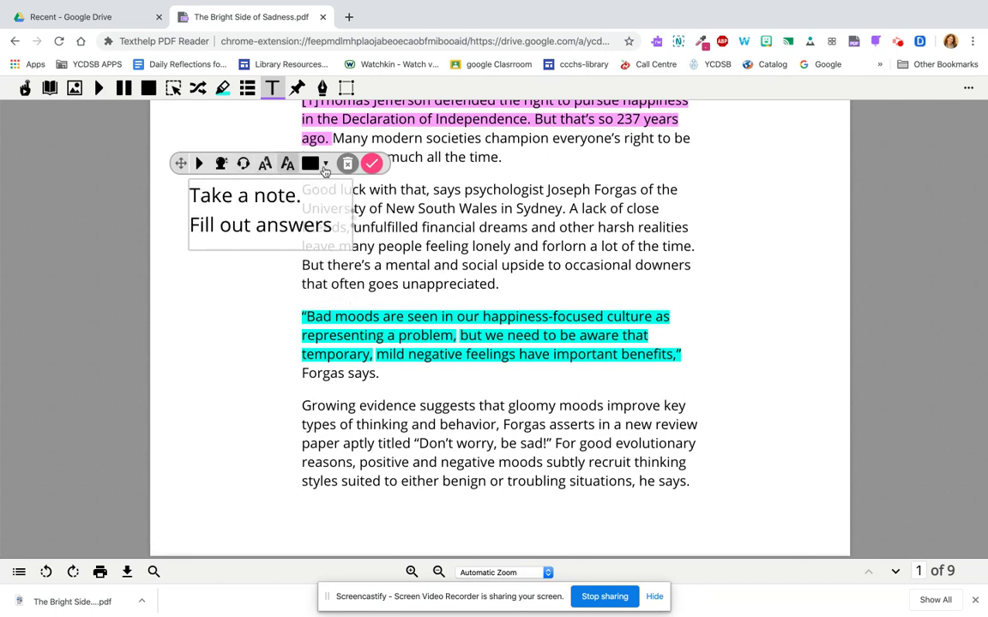
pyautogui.click(326, 164)
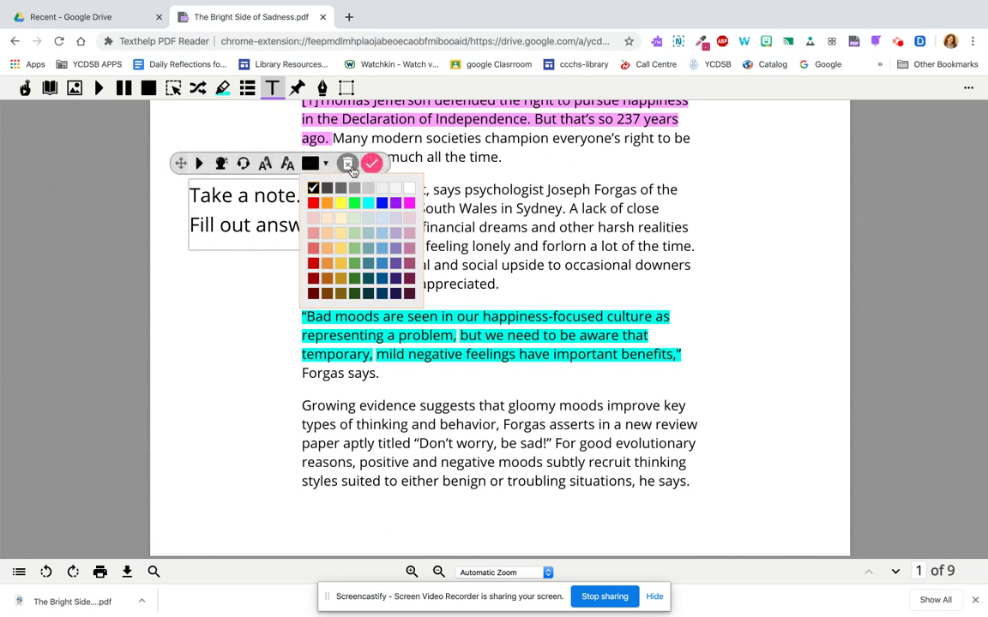
pyautogui.click(371, 163)
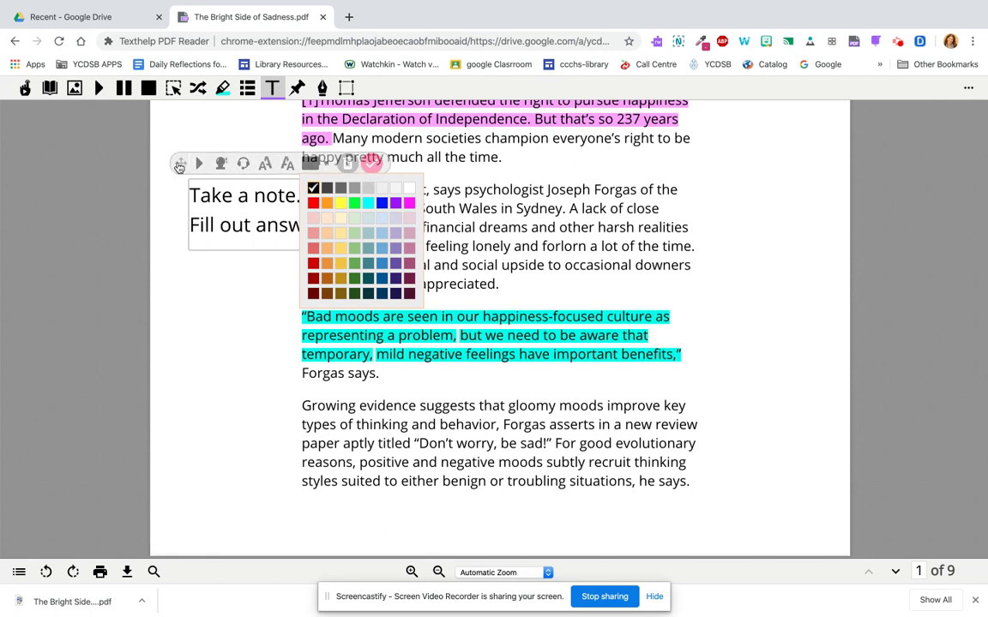
pyautogui.moveTo(180, 166); pyautogui.dragTo(686, 154)
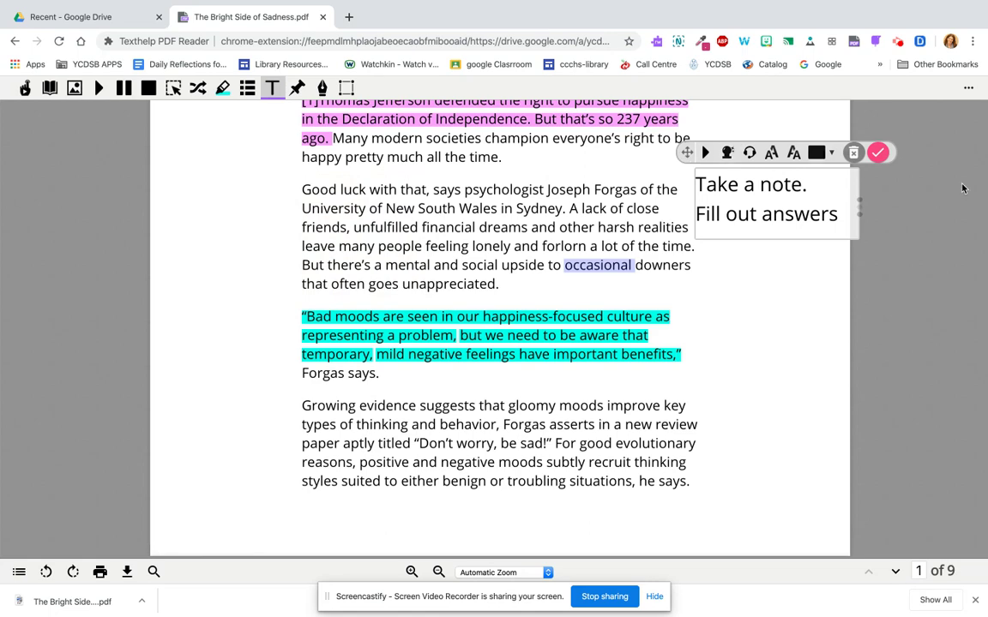
pyautogui.click(877, 154)
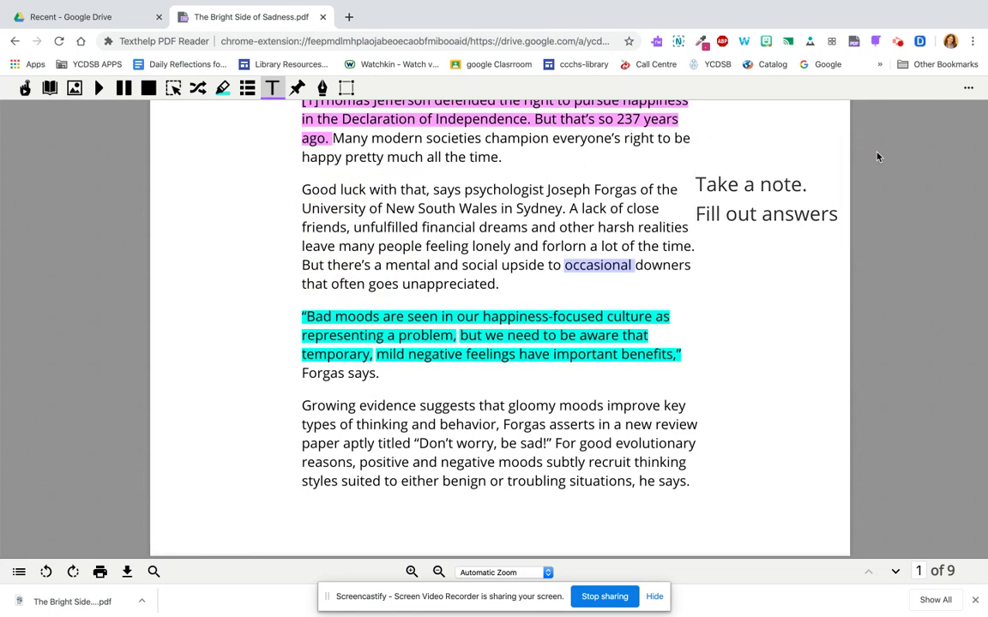
pyautogui.scroll(3, 474, 267)
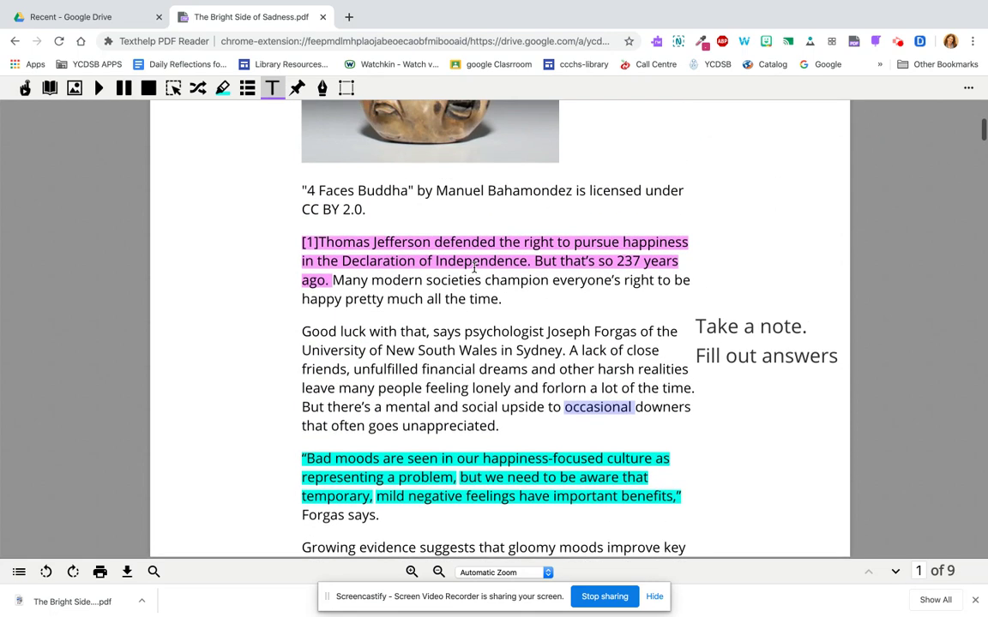
pyautogui.click(297, 88)
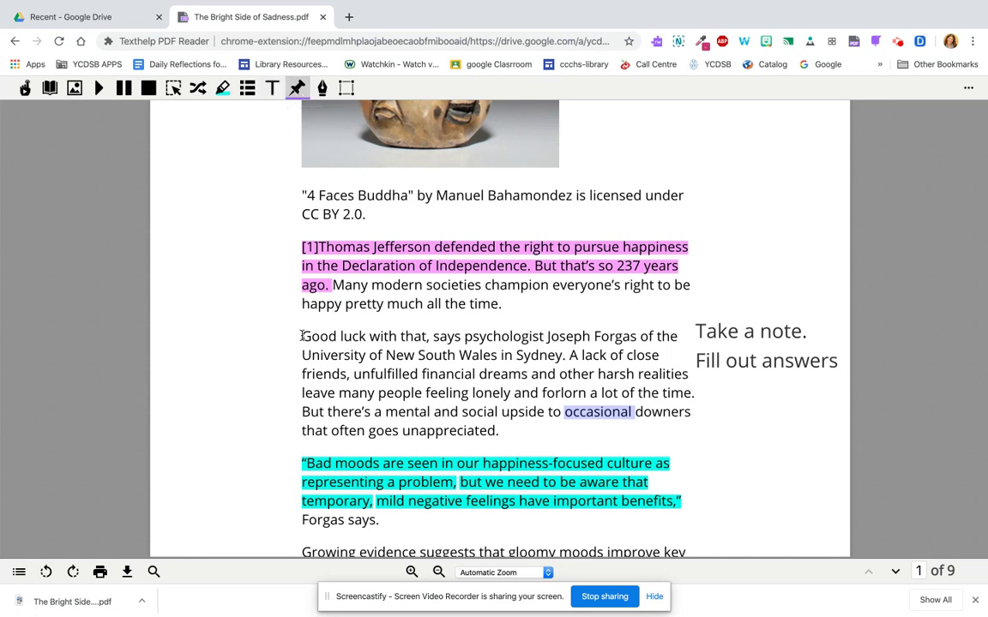
# Pin a sticky note reading 'Write your info here' beside 'Good'.
pyautogui.click(302, 336)
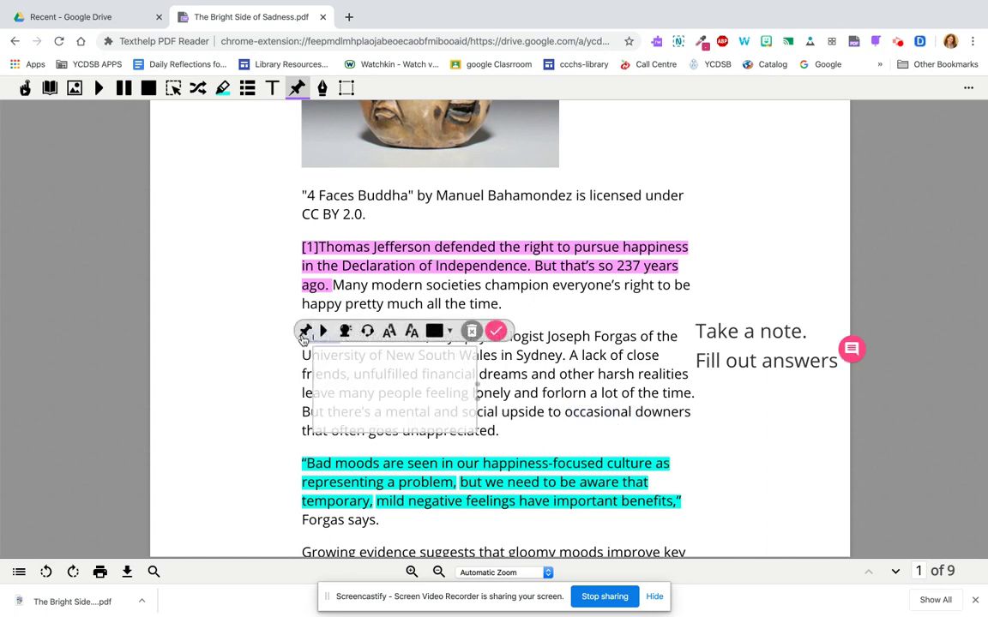
pyautogui.write('Write ')
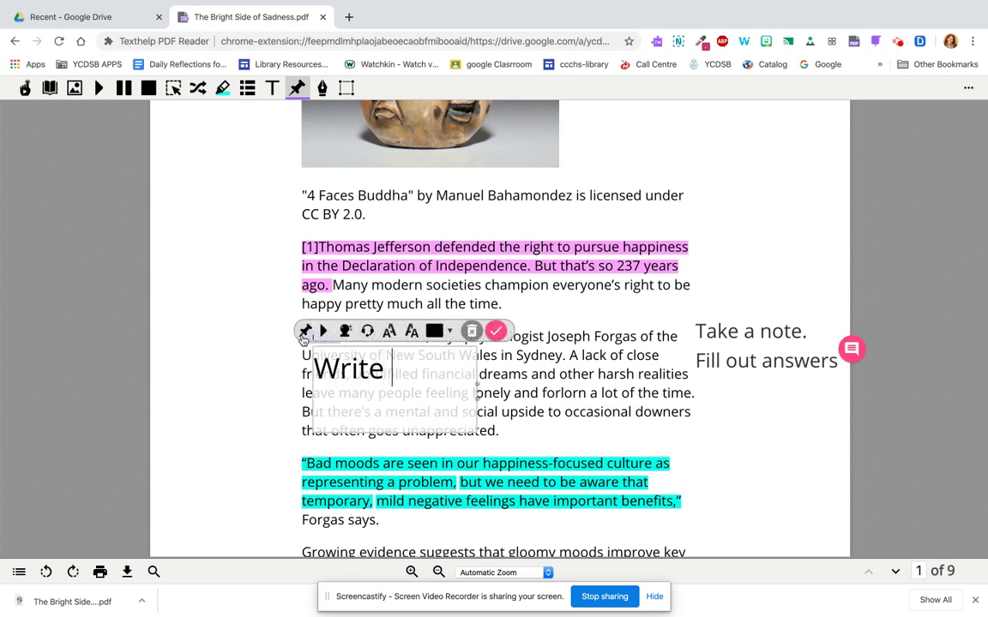
pyautogui.write('your info here')
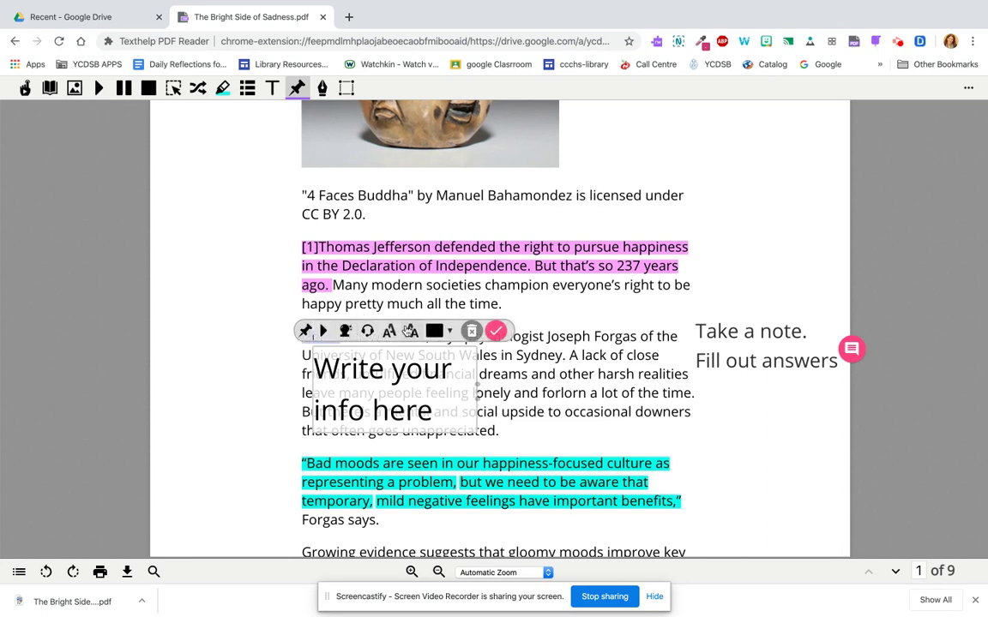
pyautogui.click(495, 331)
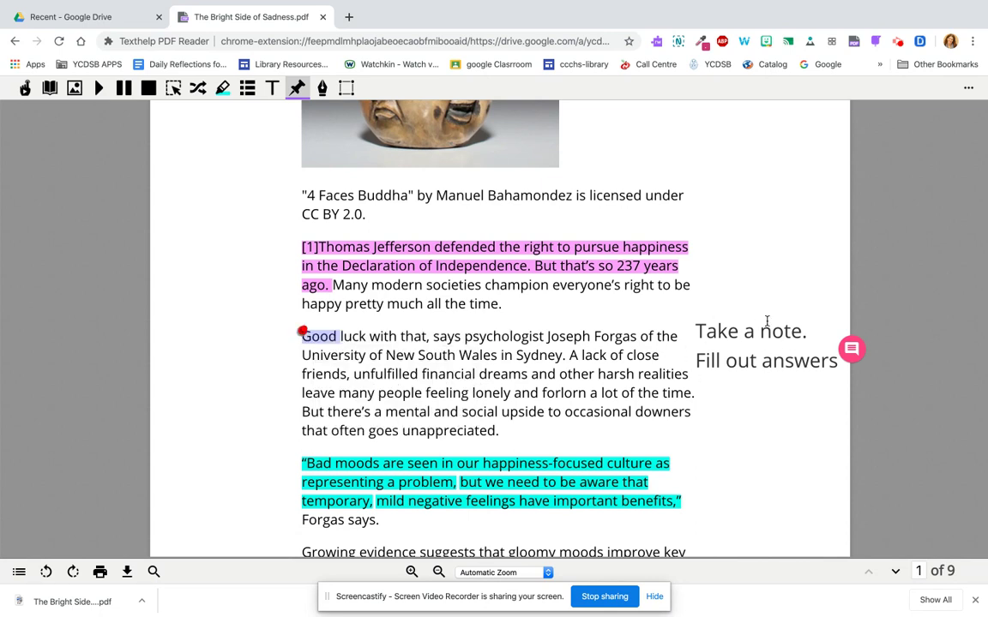
# Reopen the sticky note, move it up and to the left, and close it.
pyautogui.click(302, 334)
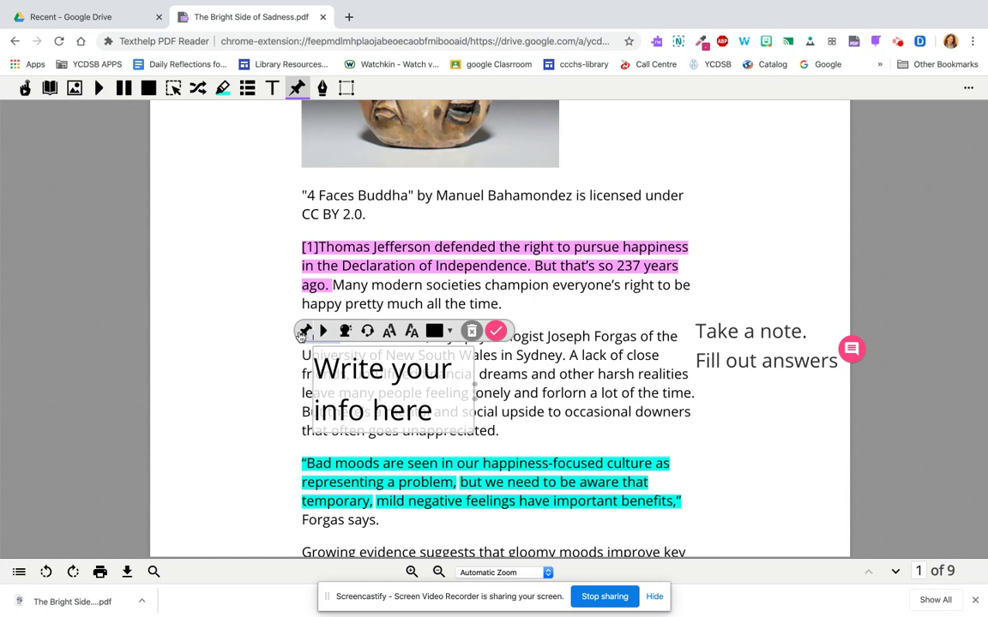
pyautogui.moveTo(305, 334); pyautogui.dragTo(232, 280)
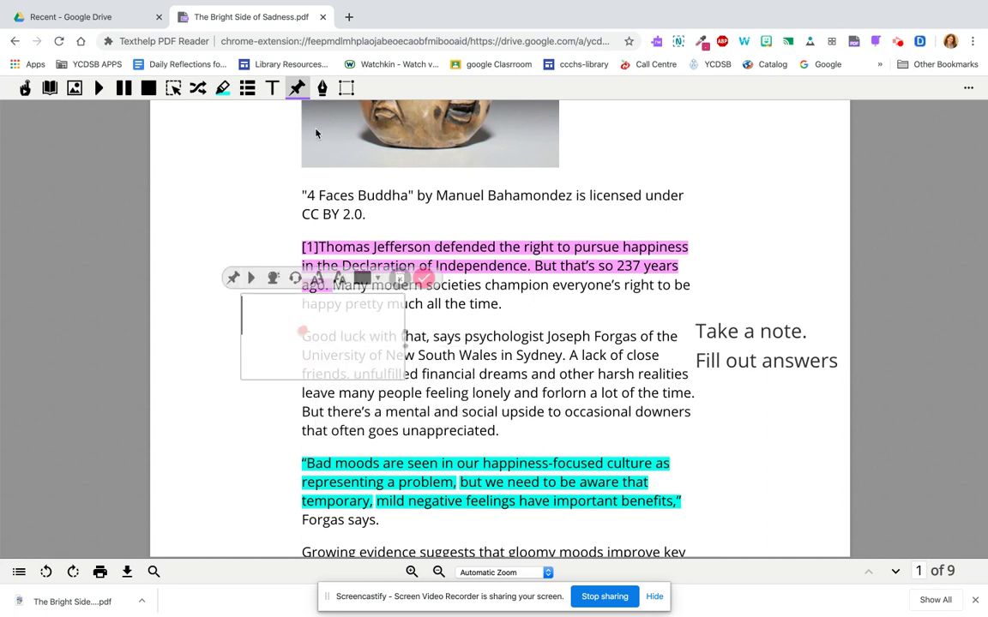
pyautogui.click(424, 281)
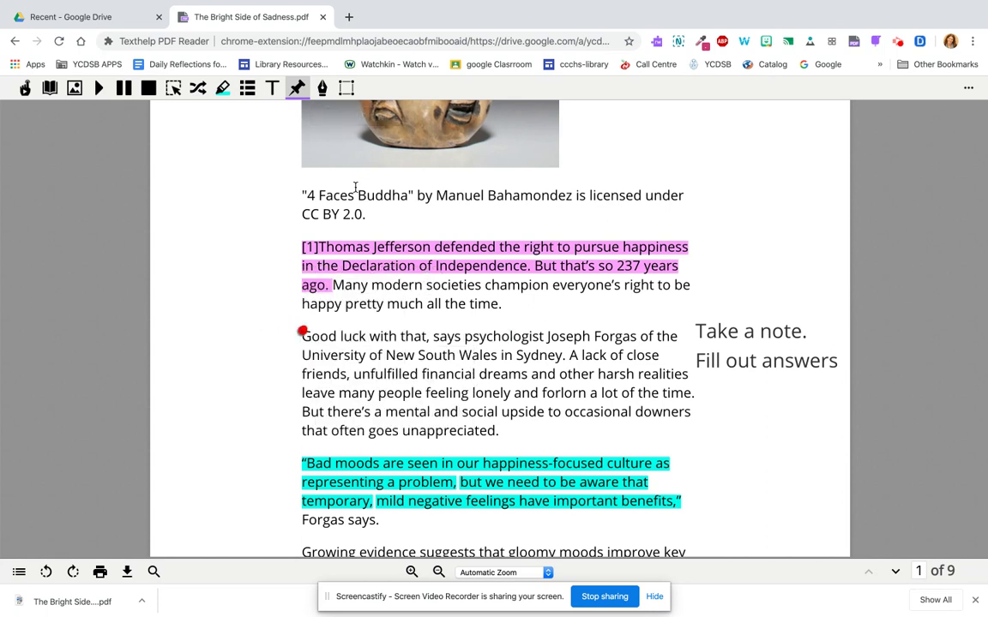
pyautogui.click(322, 89)
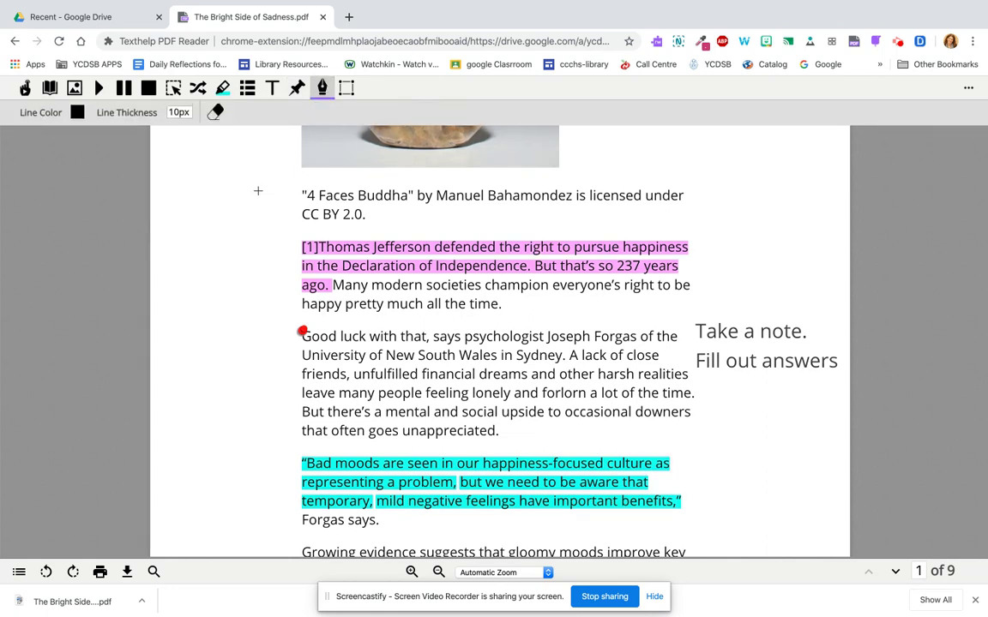
# Draw a test line under the CC BY 2.0 credit, then erase it.
pyautogui.moveTo(282, 217); pyautogui.dragTo(418, 217)
pyautogui.click(77, 113)
pyautogui.click(172, 113)
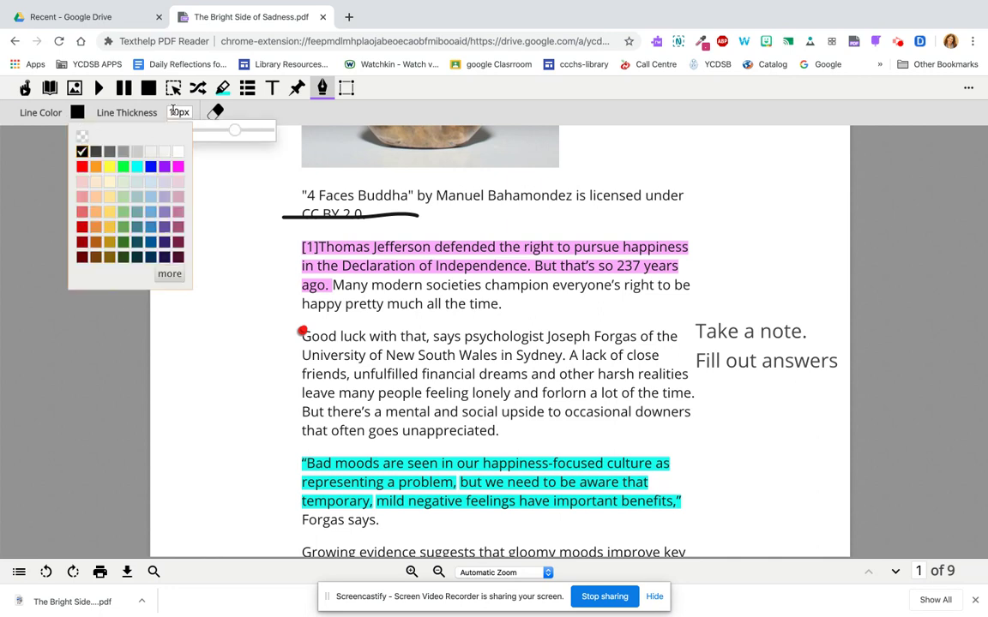
pyautogui.click(217, 113)
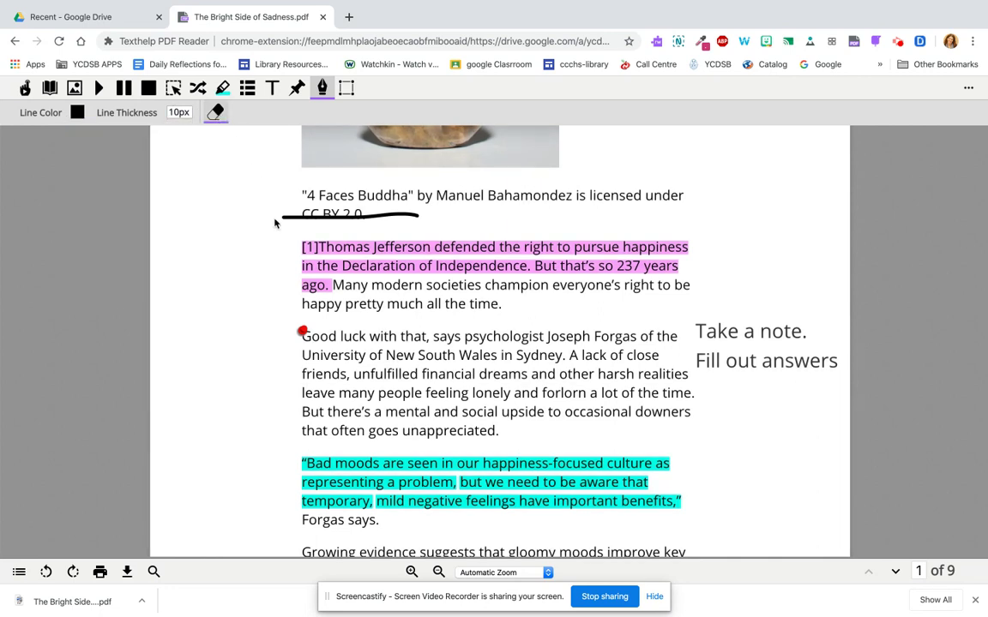
pyautogui.moveTo(278, 221); pyautogui.dragTo(373, 227)
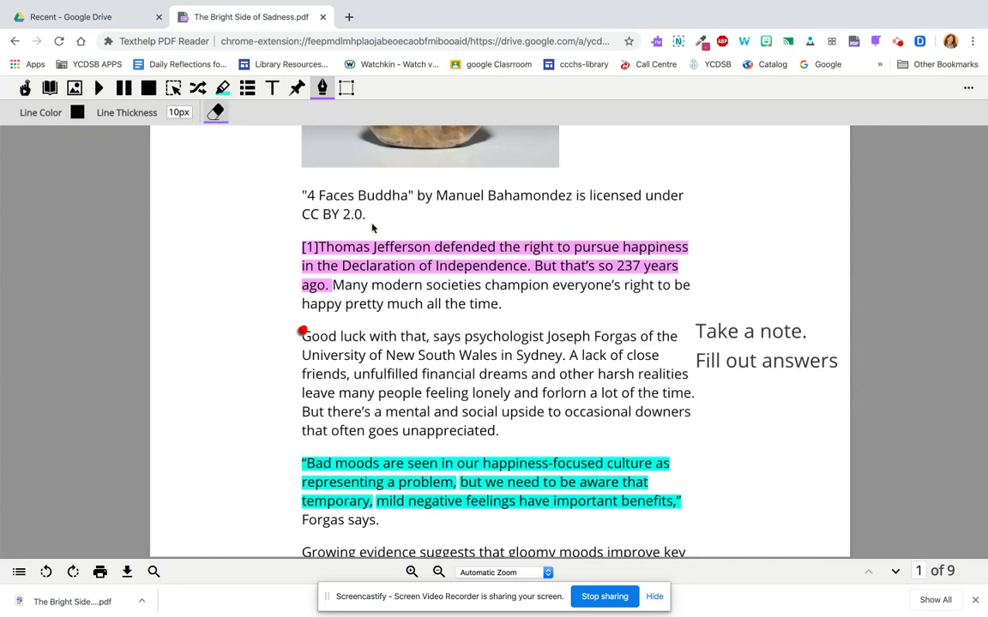
# Reduce the pen thickness from 10px to 3px and draw a loop beside the caption.
pyautogui.click(322, 87)
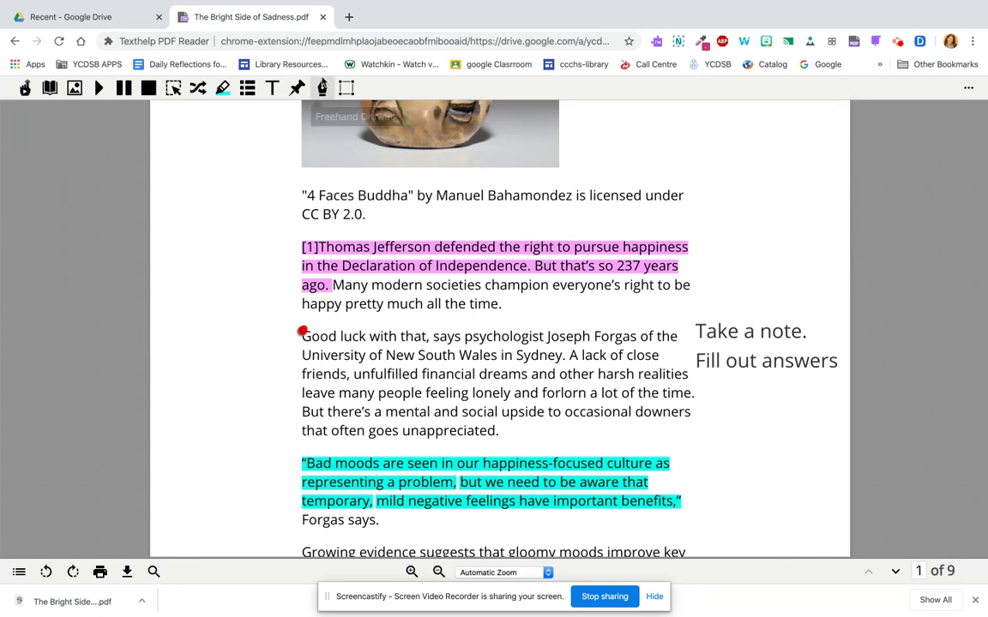
pyautogui.click(323, 87)
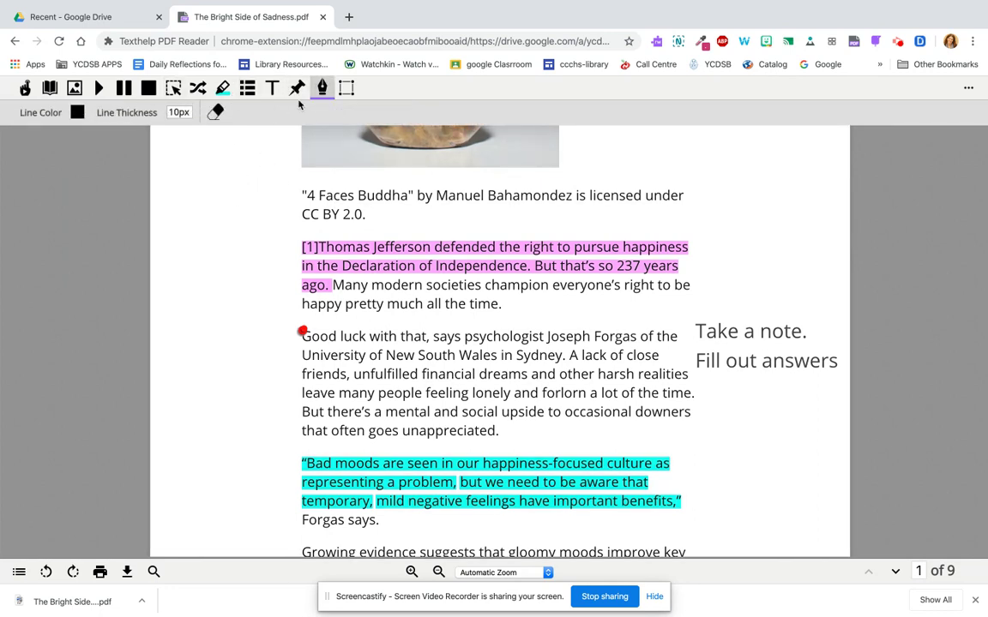
pyautogui.click(324, 88)
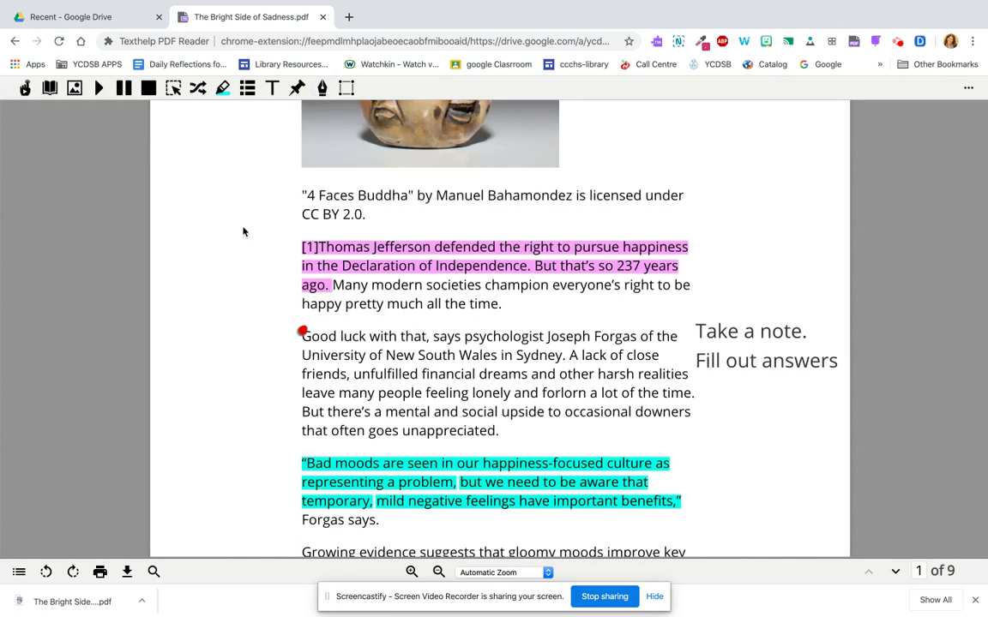
pyautogui.click(323, 87)
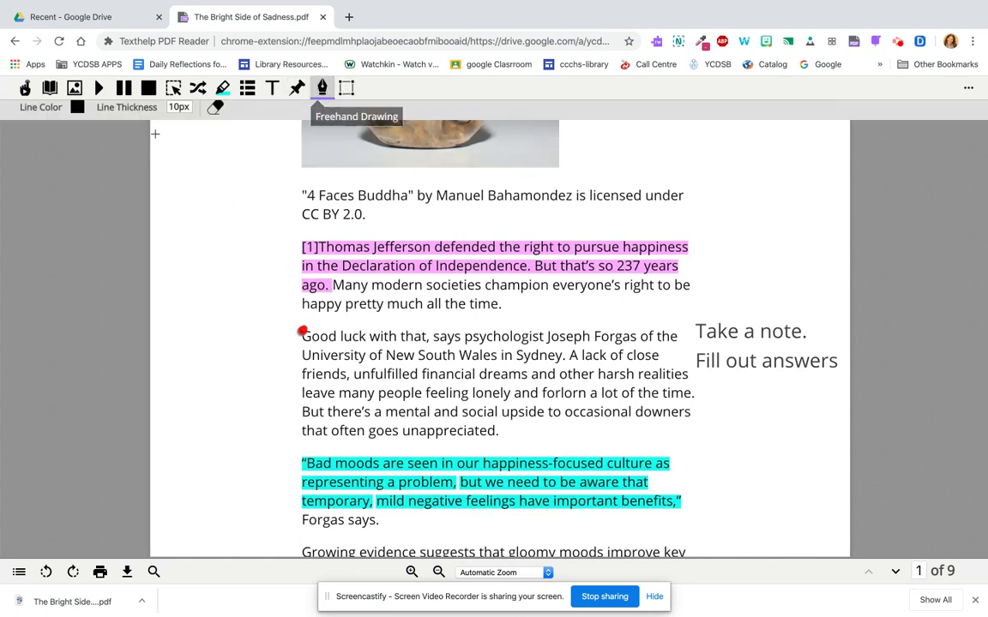
pyautogui.moveTo(217, 120)
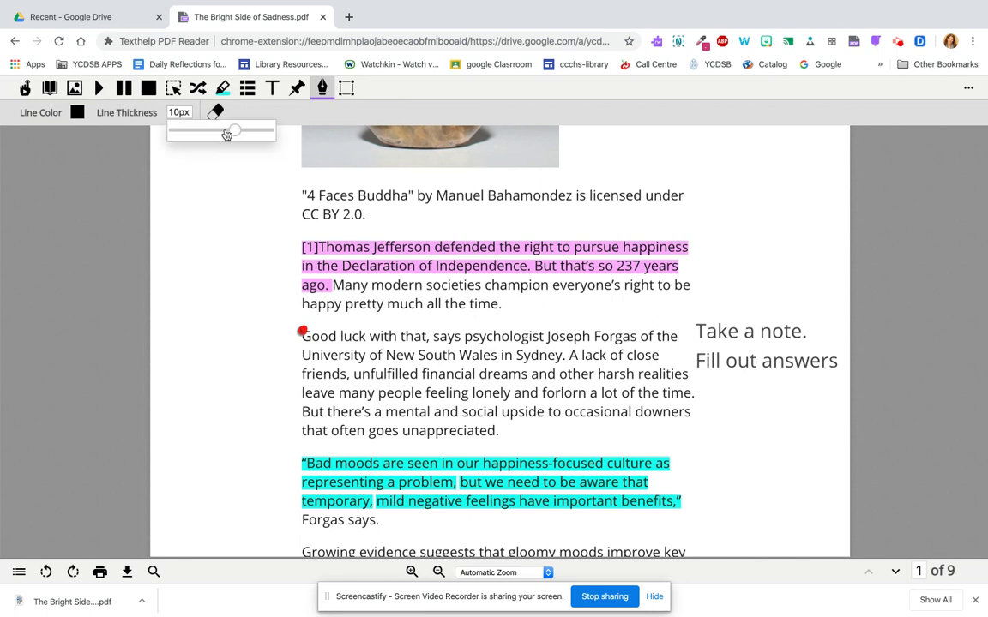
pyautogui.moveTo(234, 131); pyautogui.dragTo(192, 136)
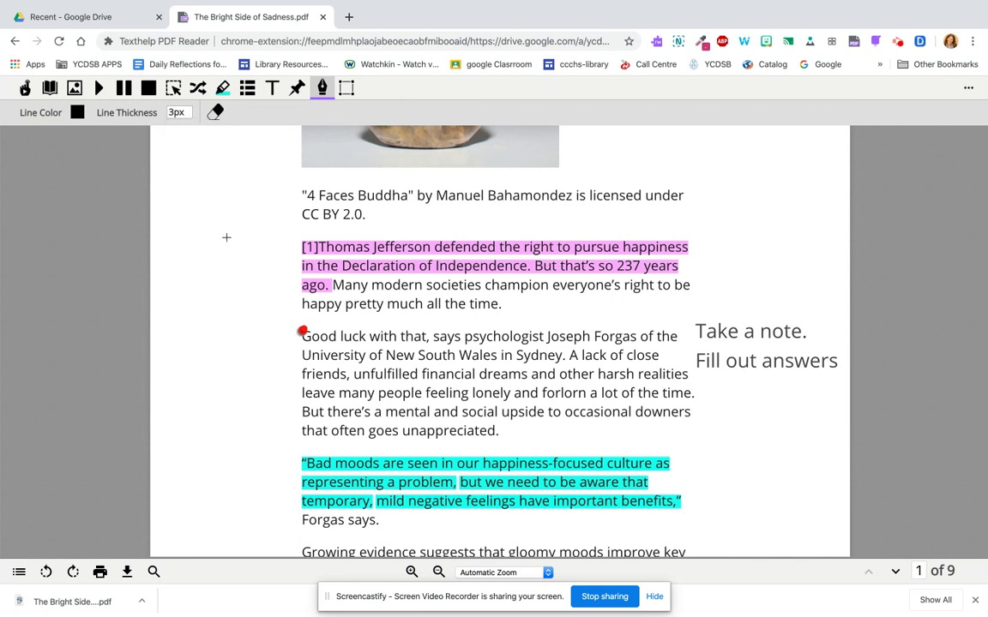
pyautogui.moveTo(226, 237)
pyautogui.mouseDown()
pyautogui.moveTo(241, 265)
pyautogui.moveTo(254, 213)
pyautogui.moveTo(242, 185)
pyautogui.mouseUp()
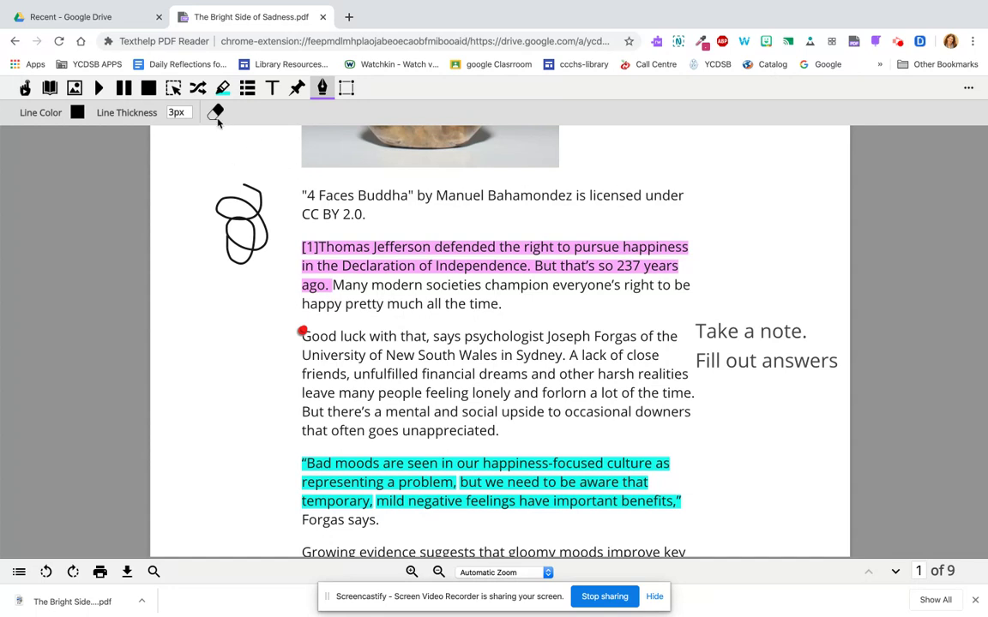
# Draw a rectangle around the '4 Faces Buddha' caption.
pyautogui.click(345, 86)
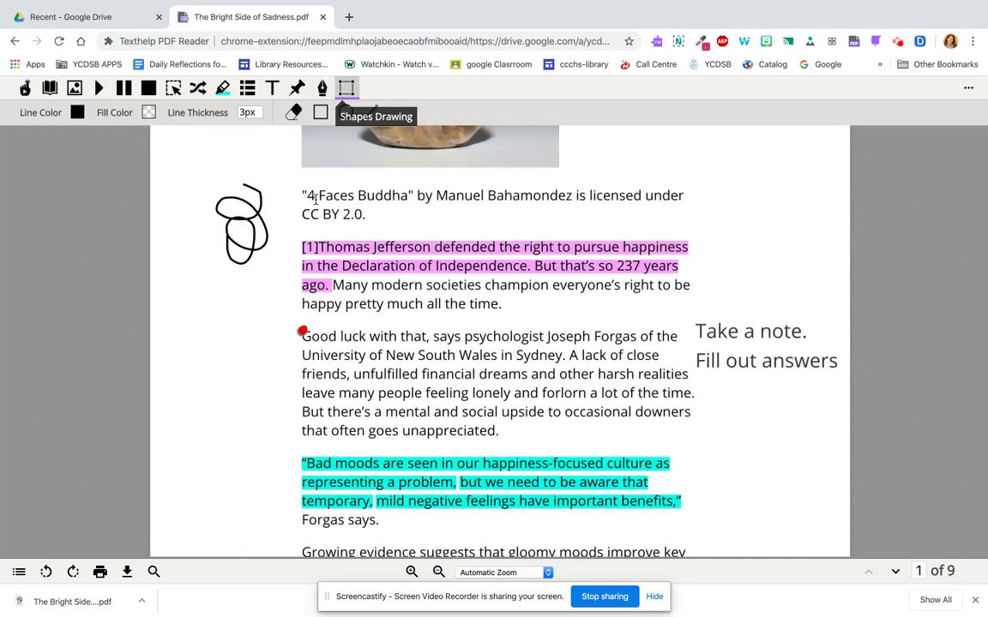
pyautogui.click(319, 112)
pyautogui.moveTo(299, 180); pyautogui.dragTo(694, 224)
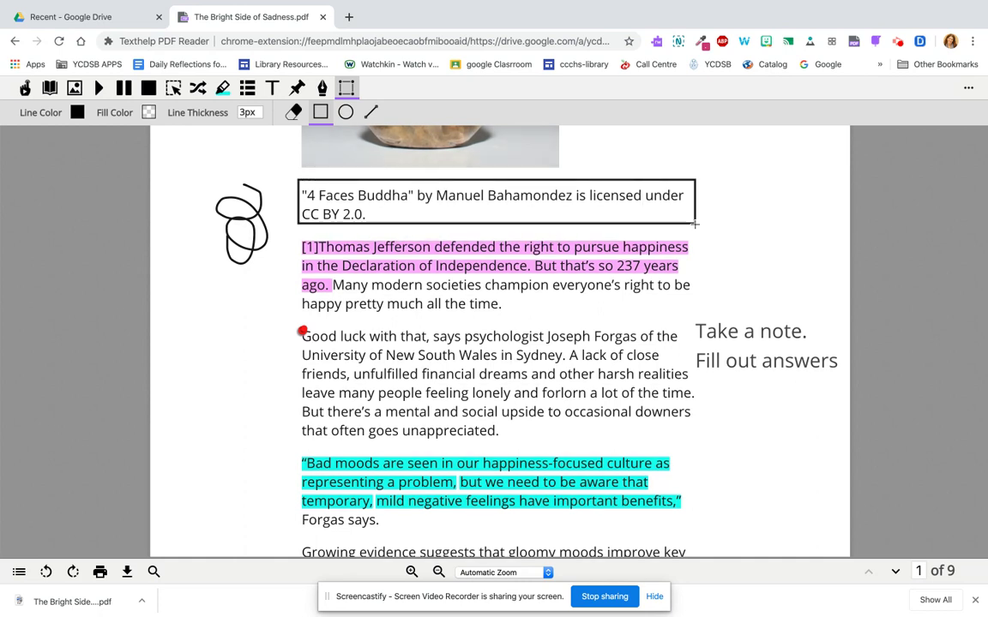
# Check the caption rectangle by selecting and deselecting it with the Highlighting tool.
pyautogui.click(222, 89)
pyautogui.moveTo(353, 213)
pyautogui.mouseDown()
pyautogui.moveTo(325, 211)
pyautogui.moveTo(359, 219)
pyautogui.moveTo(346, 215)
pyautogui.mouseUp()
pyautogui.click(345, 214)
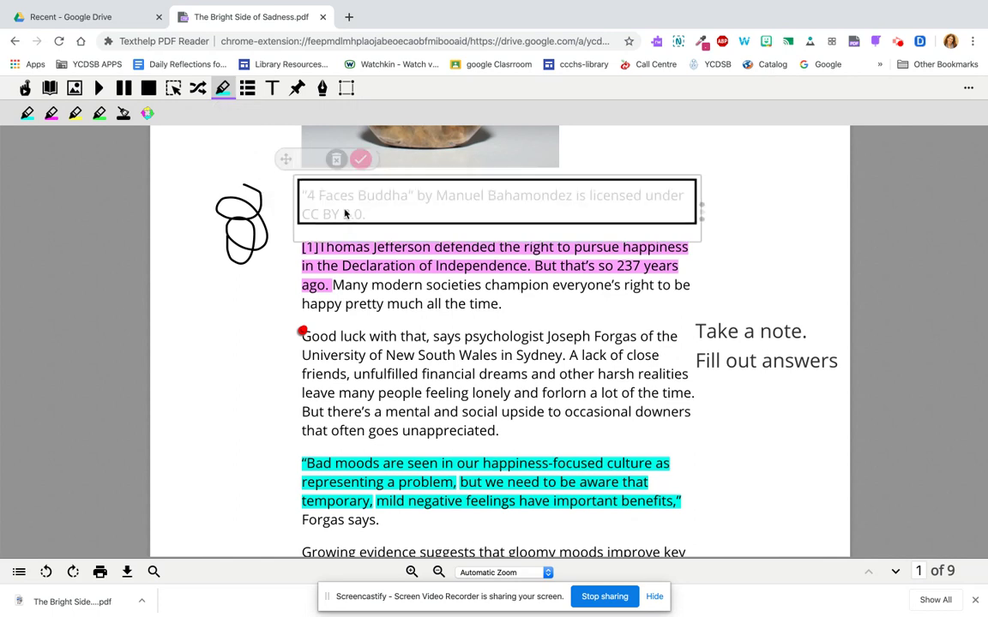
pyautogui.click(325, 144)
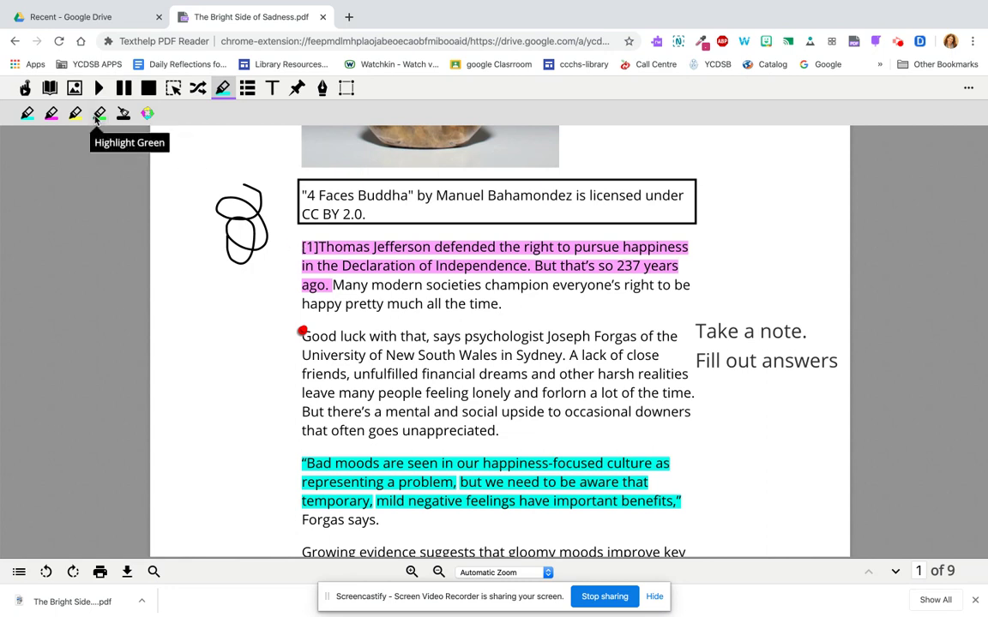
pyautogui.click(371, 217)
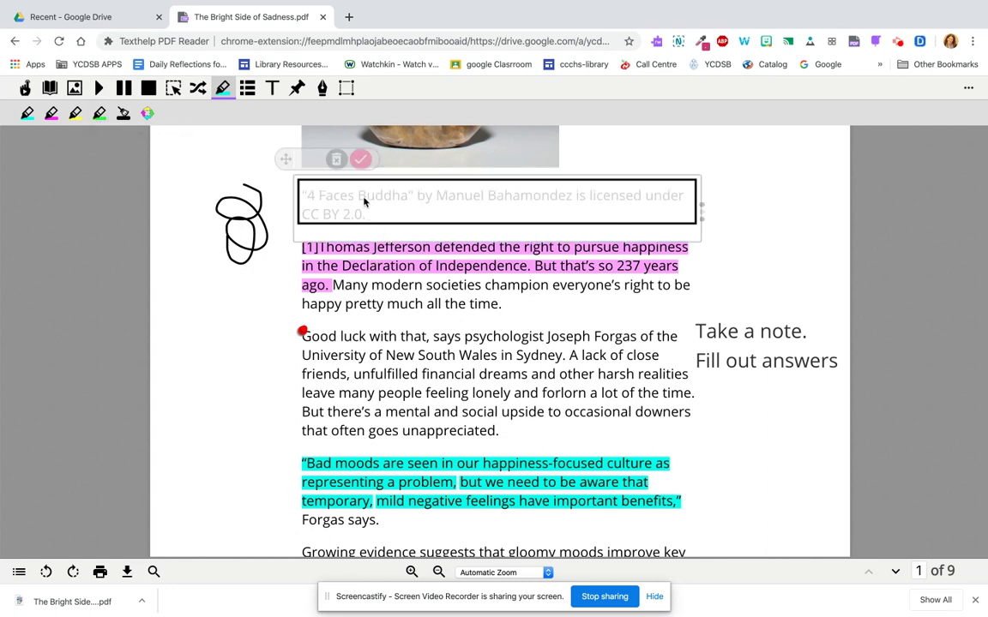
pyautogui.click(324, 148)
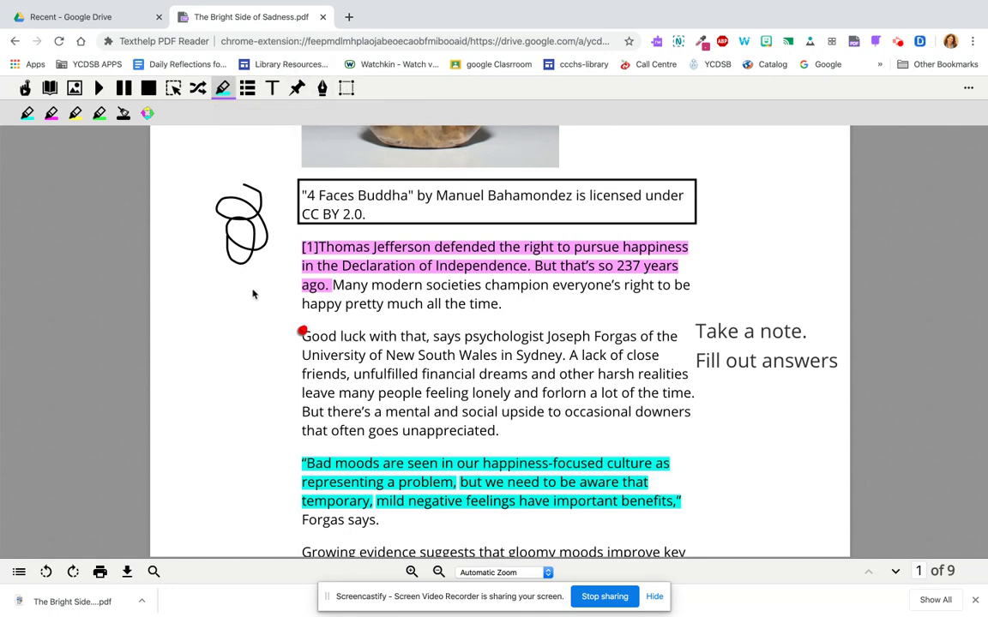
pyautogui.scroll(-3, 253, 294)
pyautogui.scroll(-5, 253, 294)
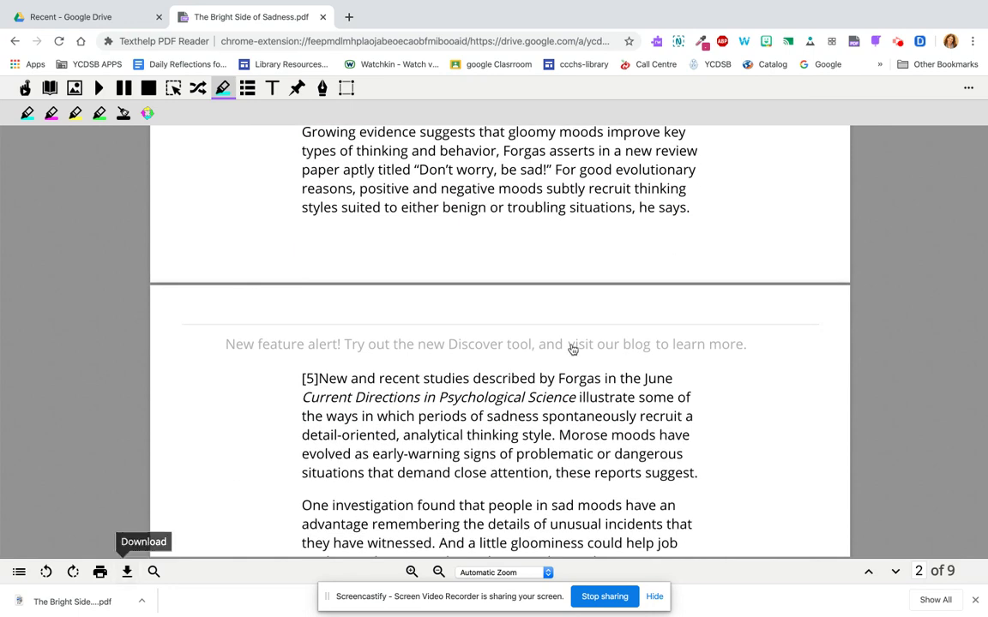
pyautogui.scroll(1, 573, 349)
pyautogui.scroll(10, 573, 349)
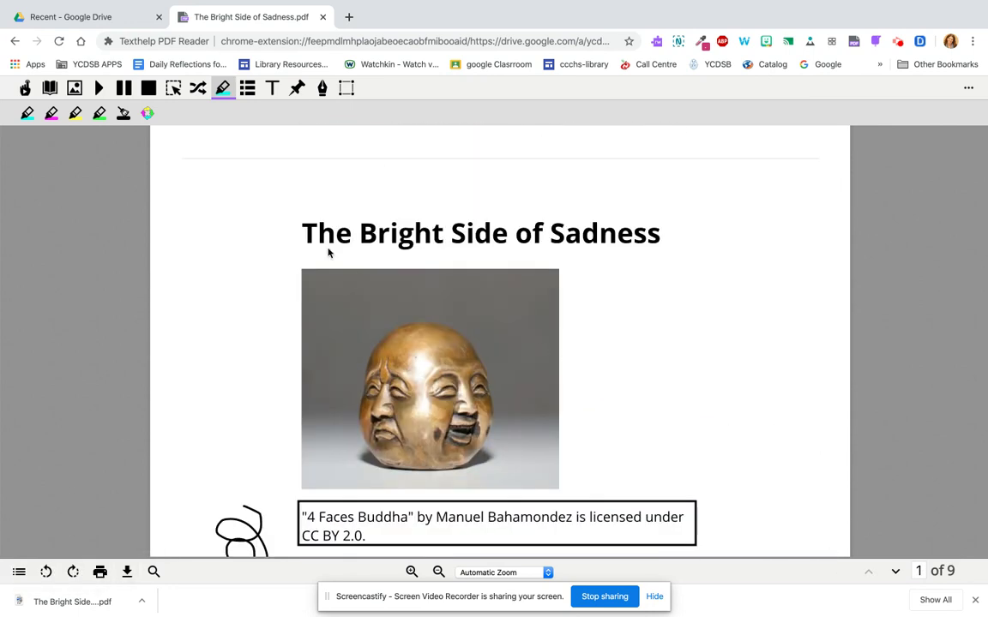
pyautogui.click(125, 17)
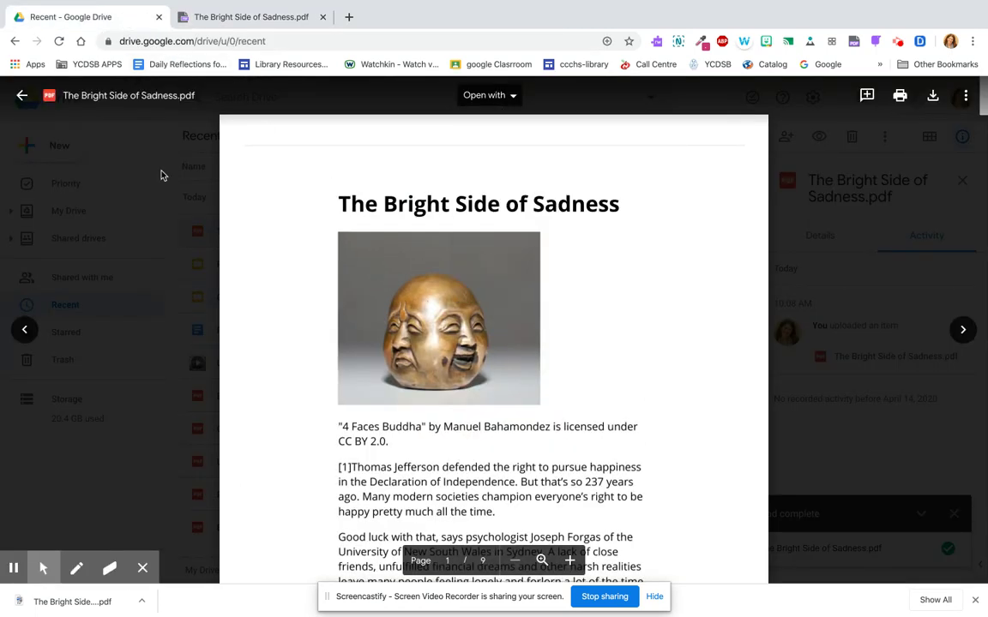
# Close the Drive preview and reopen the PDF with Read&Write for Google Chrome.
pyautogui.scroll(-5, 494, 280)
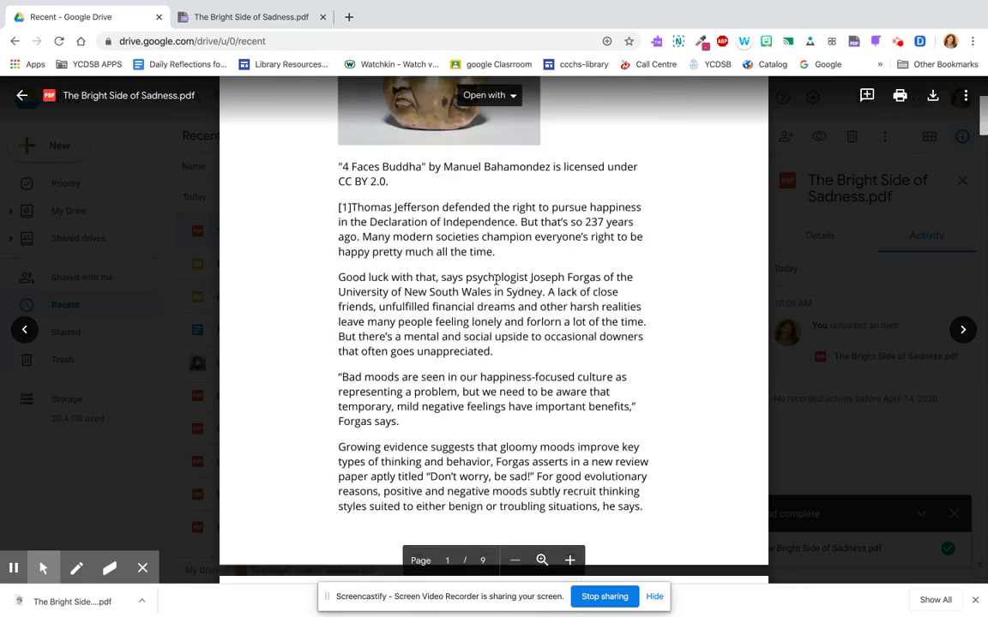
pyautogui.click(22, 95)
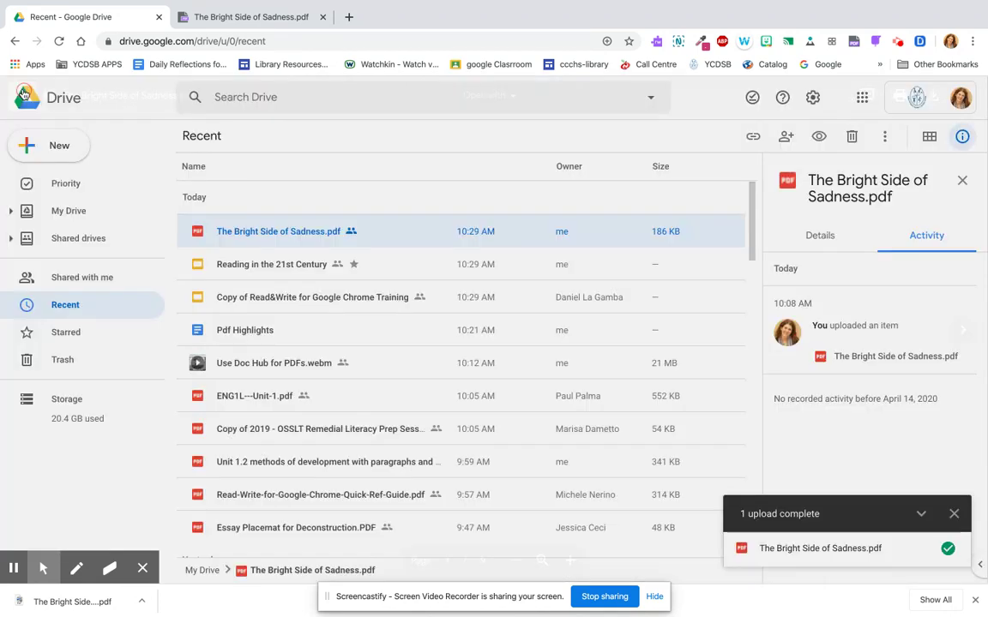
pyautogui.doubleClick(298, 231)
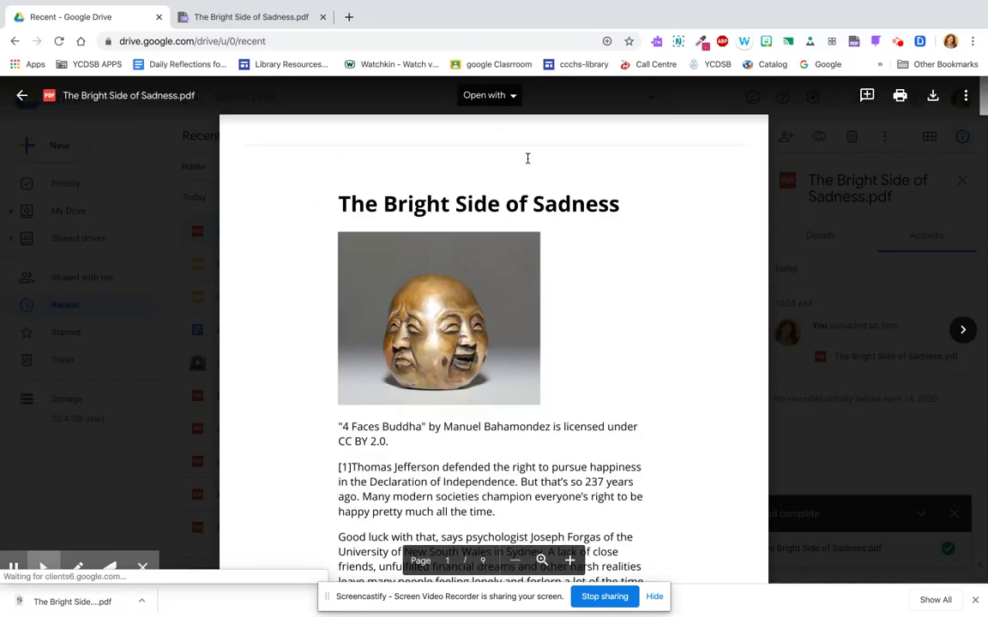
pyautogui.click(512, 97)
pyautogui.click(520, 241)
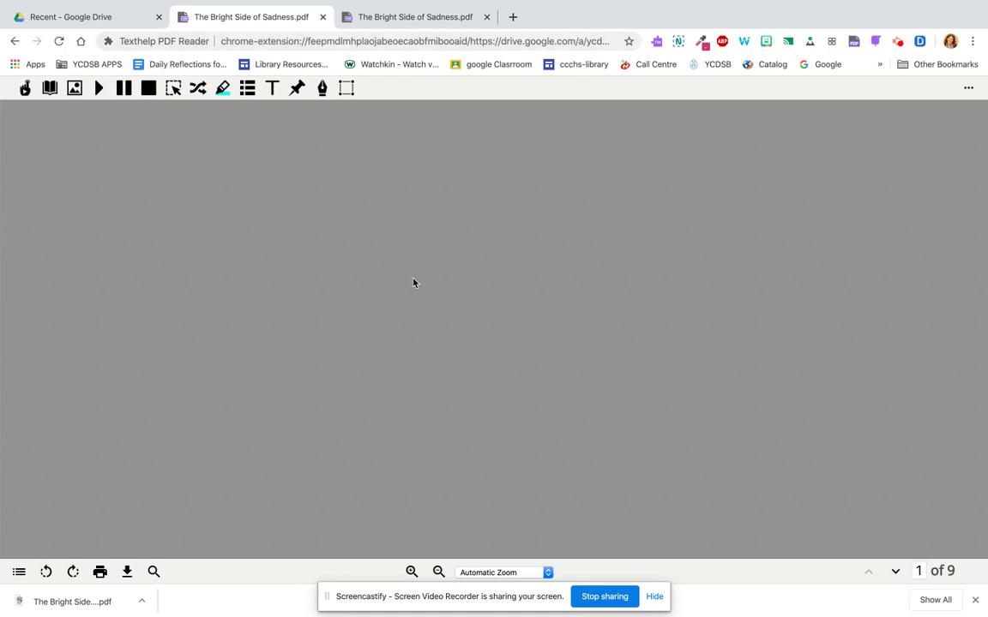
# Reload the blank Texthelp PDF Reader tab twice so the annotated PDF loads.
pyautogui.click(60, 41)
pyautogui.click(59, 41)
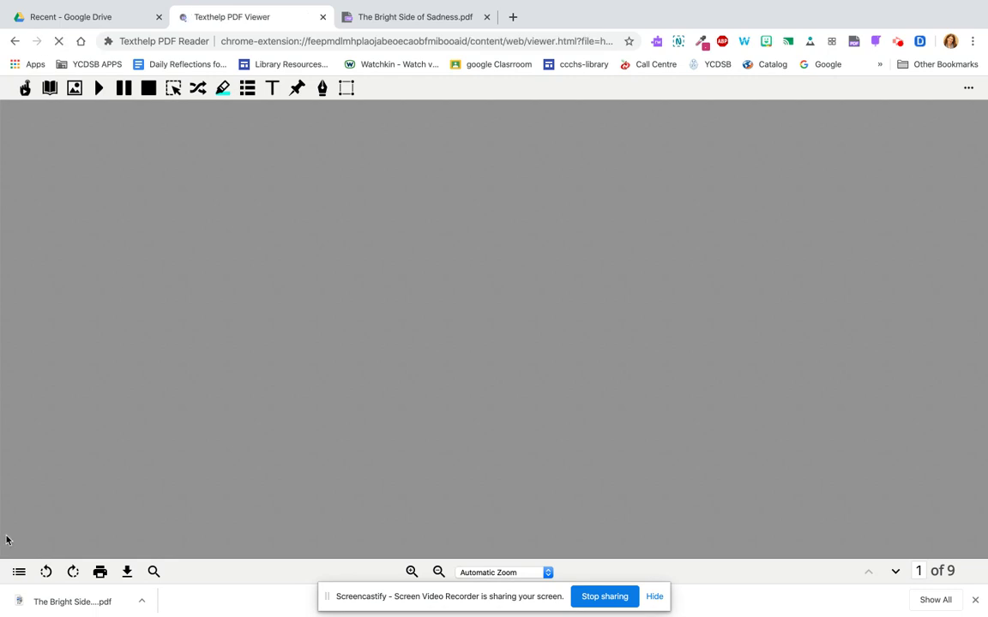